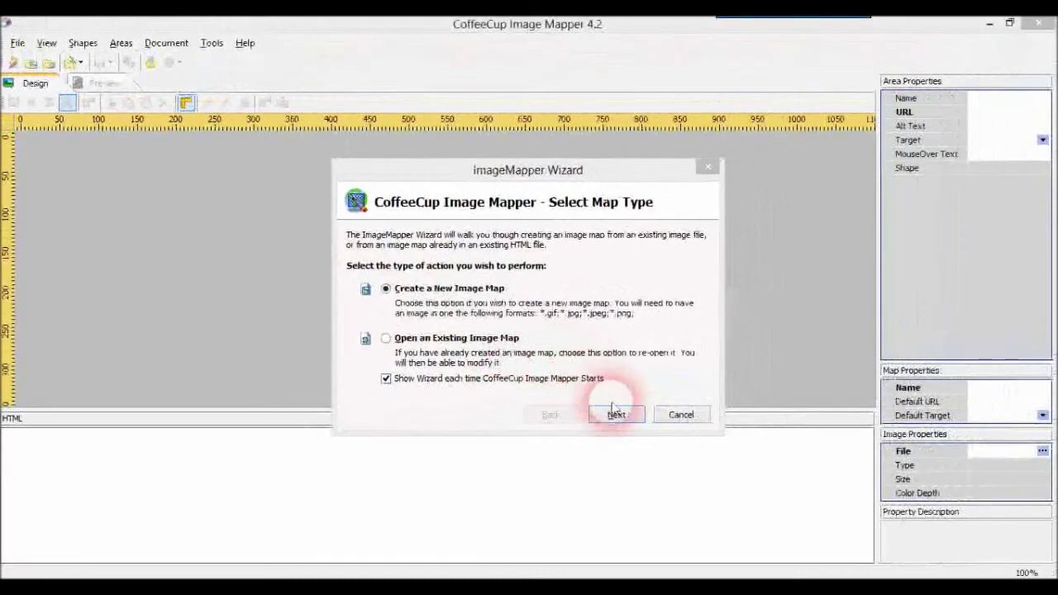
Create a new image map from Desktop > ImageMap > Map.jpg, accepting the default map properties
click(616, 415)
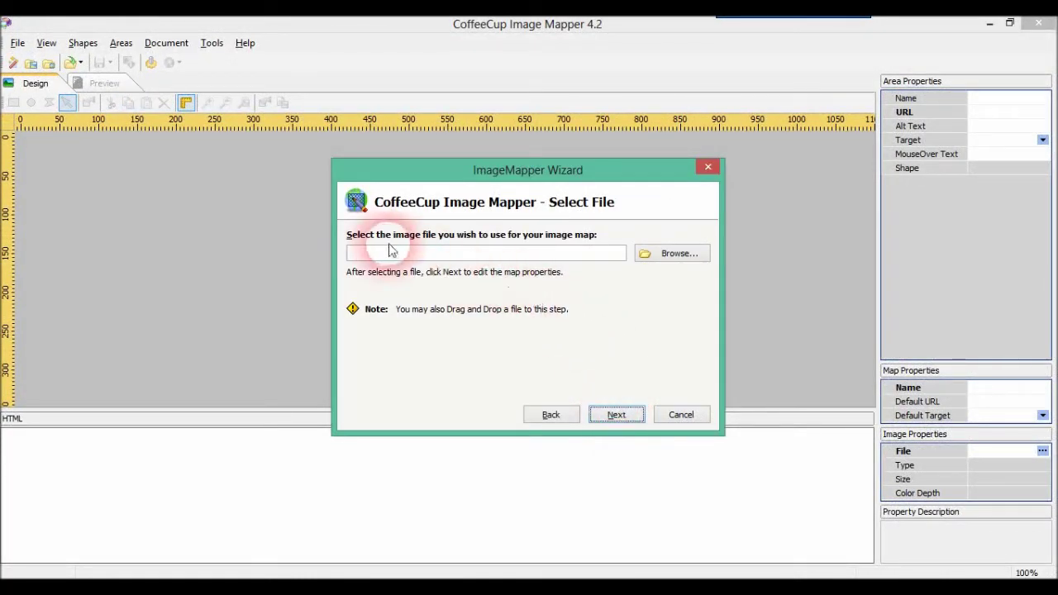
click(657, 260)
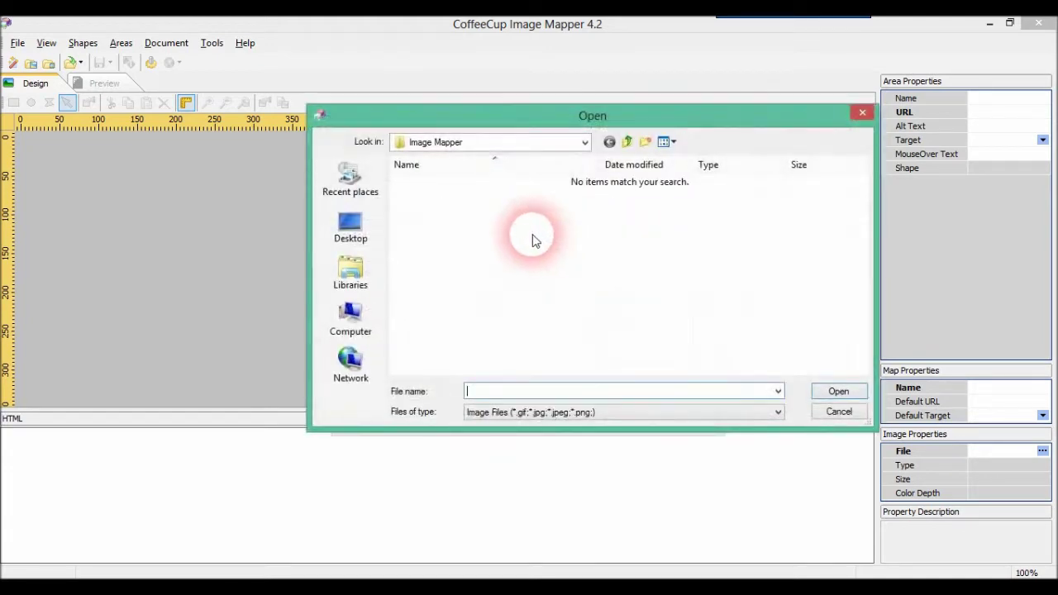
click(357, 239)
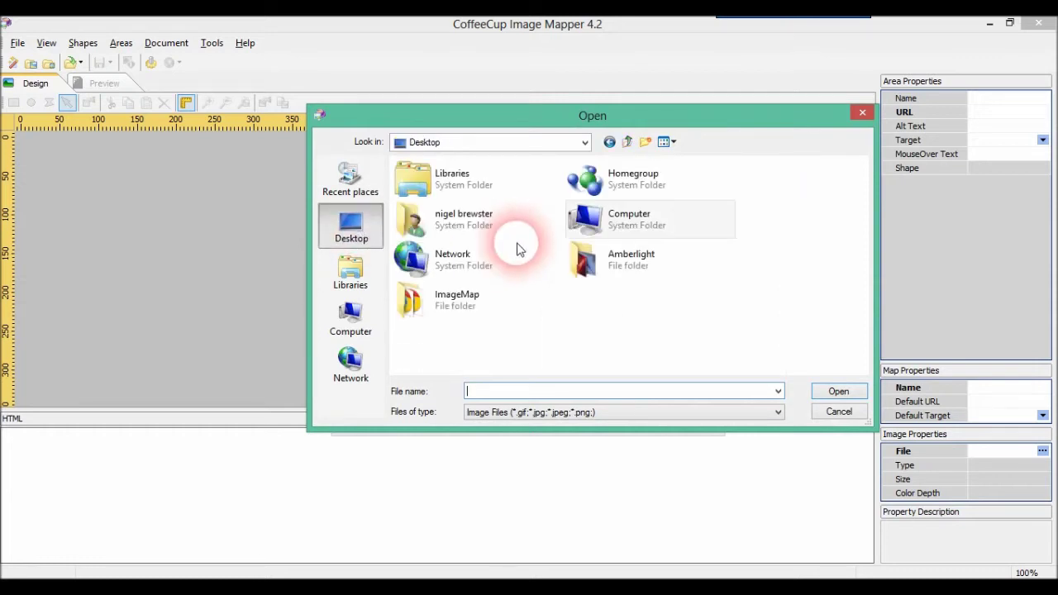
double_click(453, 299)
click(430, 222)
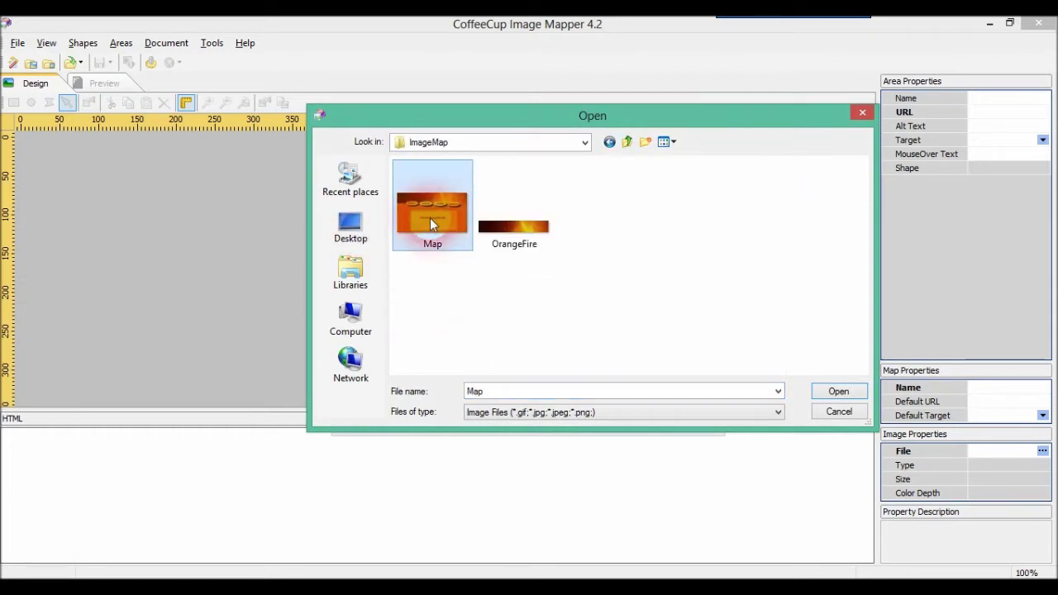
click(838, 392)
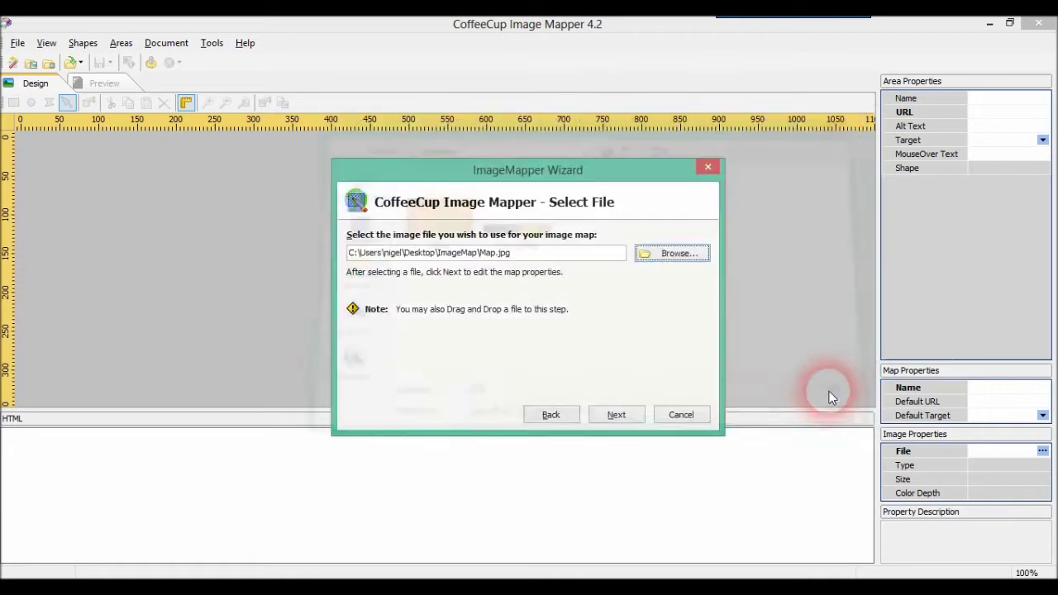
click(616, 415)
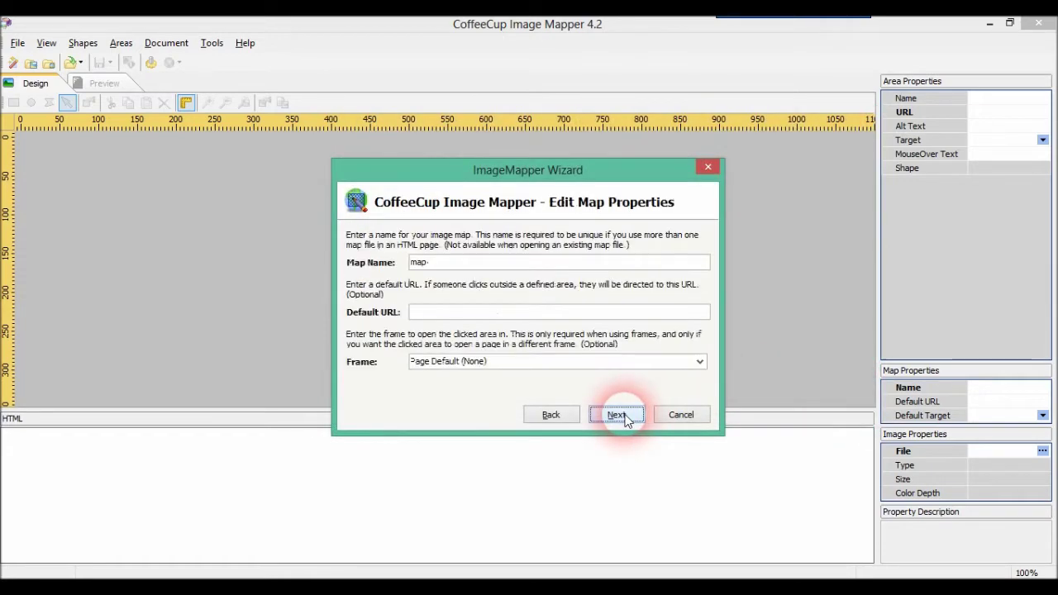
click(617, 415)
click(616, 415)
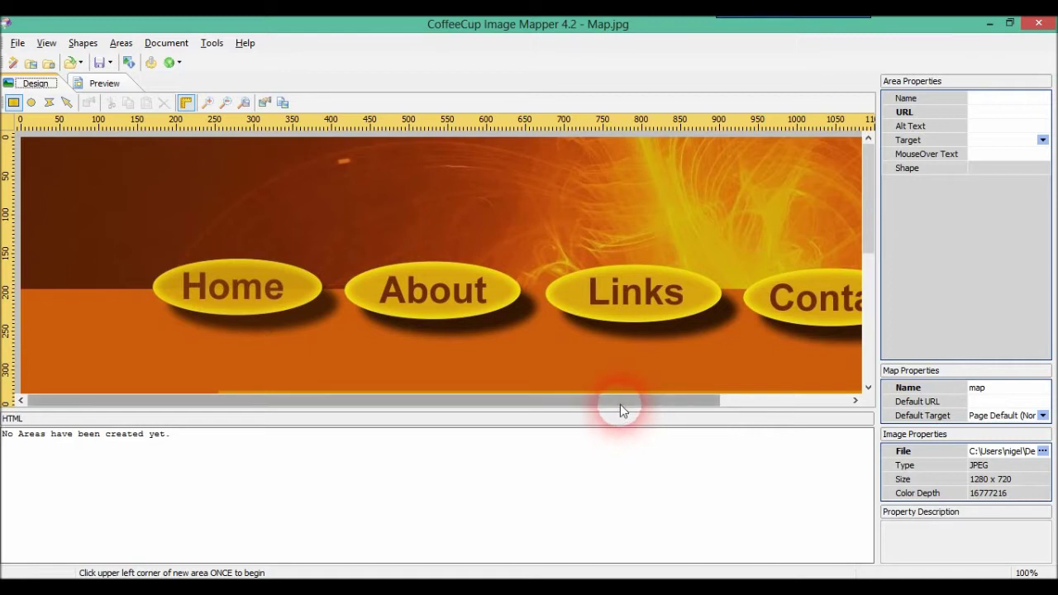
Scroll the image right to reveal the Contact button and pick the Rectangle tool
drag(621, 406, 704, 404)
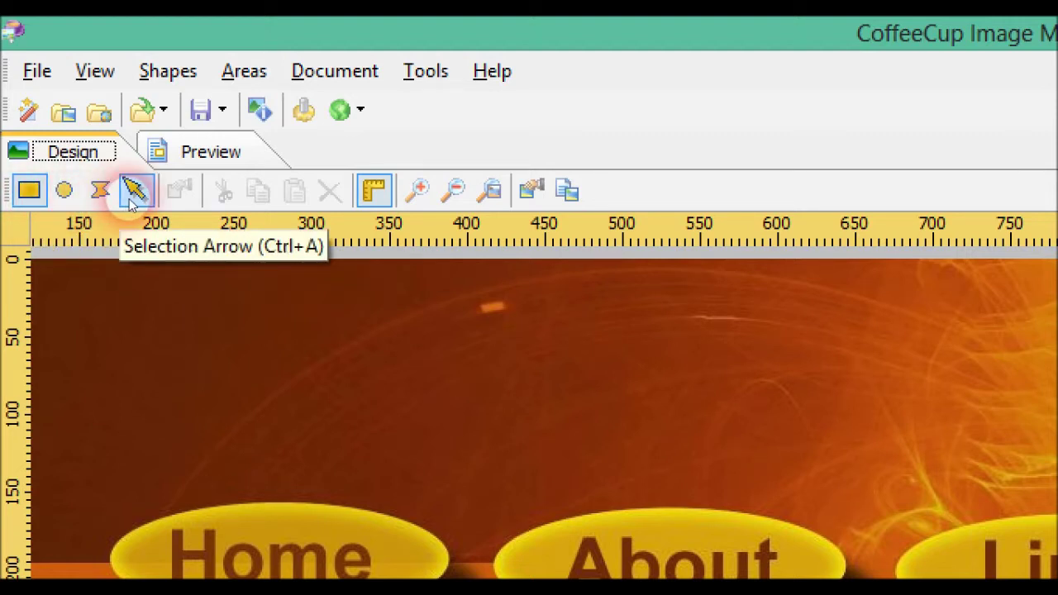
click(29, 193)
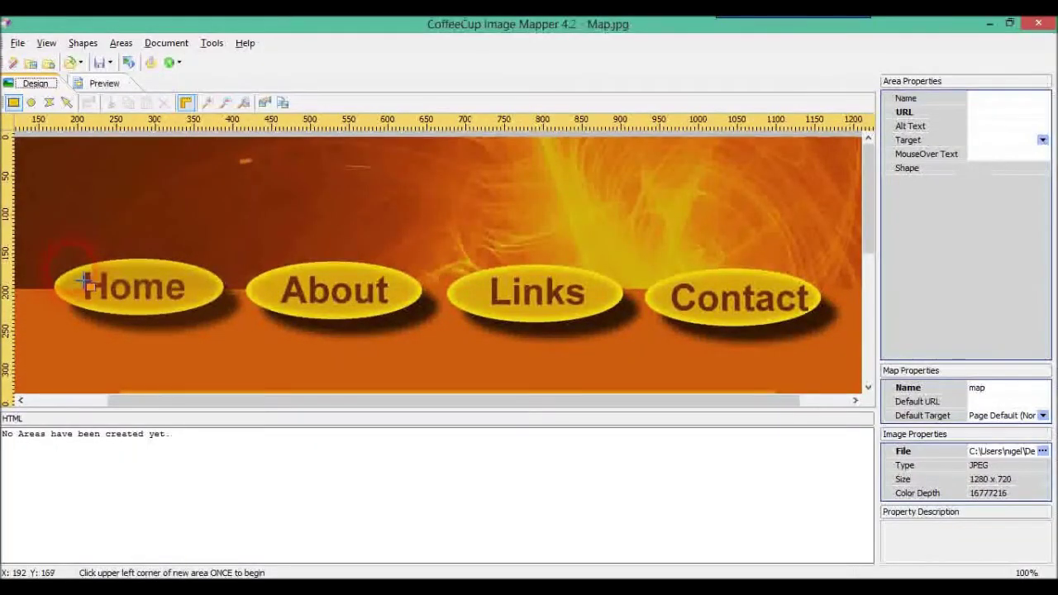
Draw a rectangle over the Home button, enlarge it to cover the button, and select it
click(184, 313)
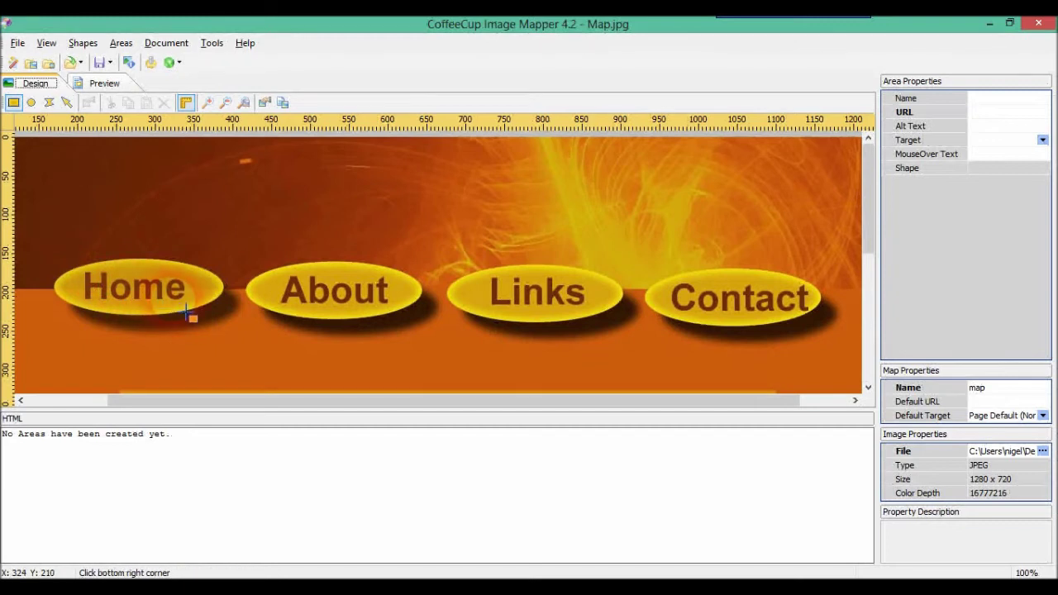
click(174, 296)
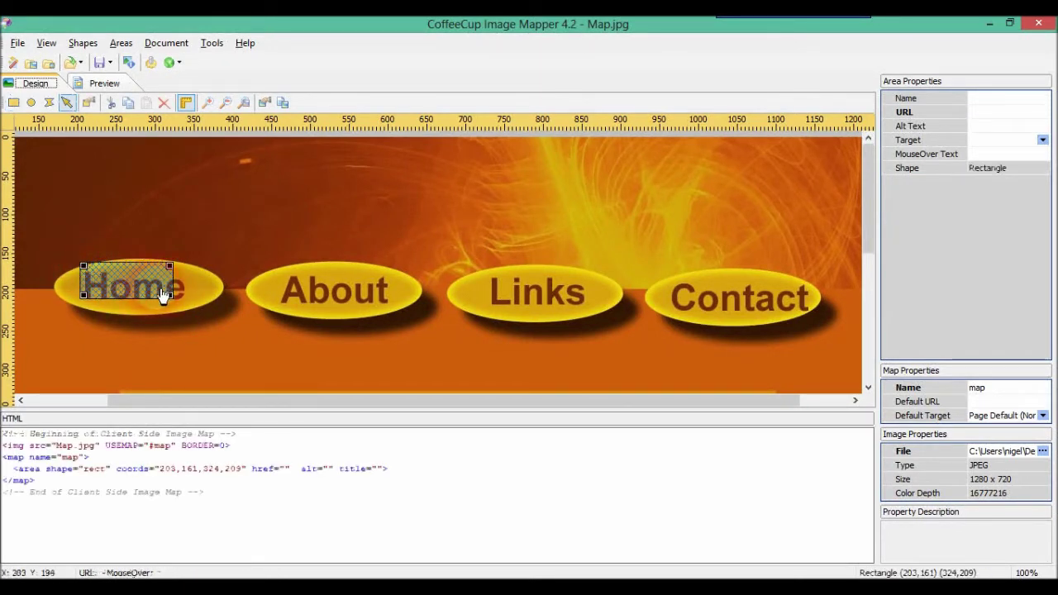
drag(184, 312, 174, 308)
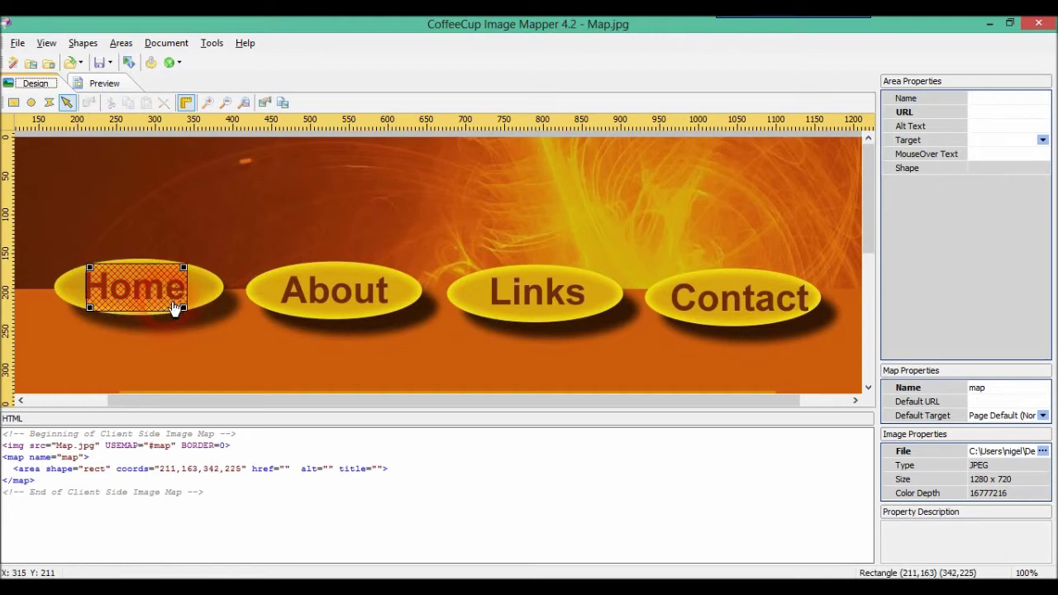
click(169, 302)
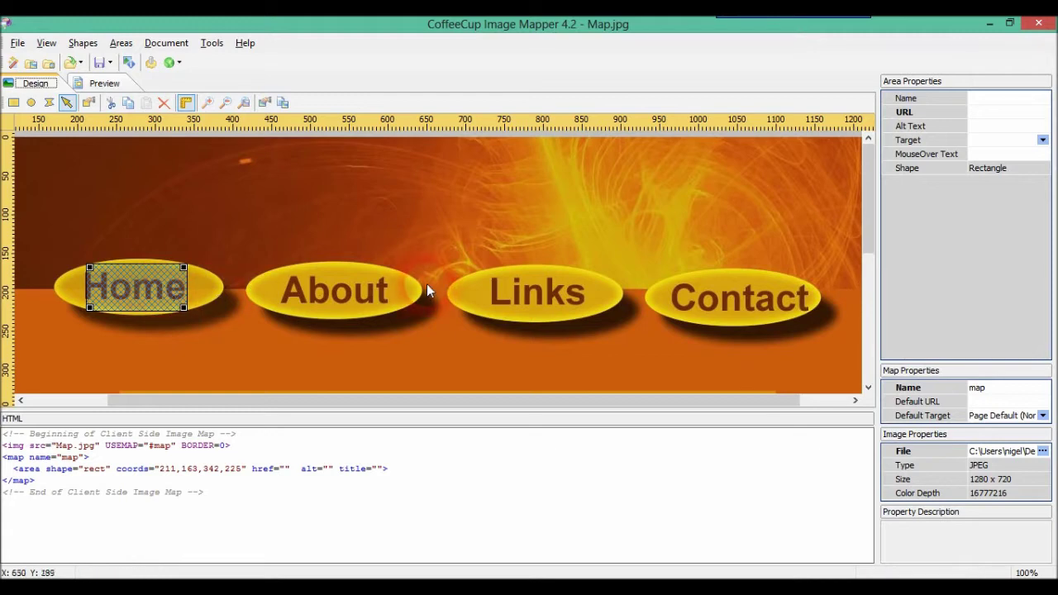
mouse_move(926, 155)
mouse_move(952, 169)
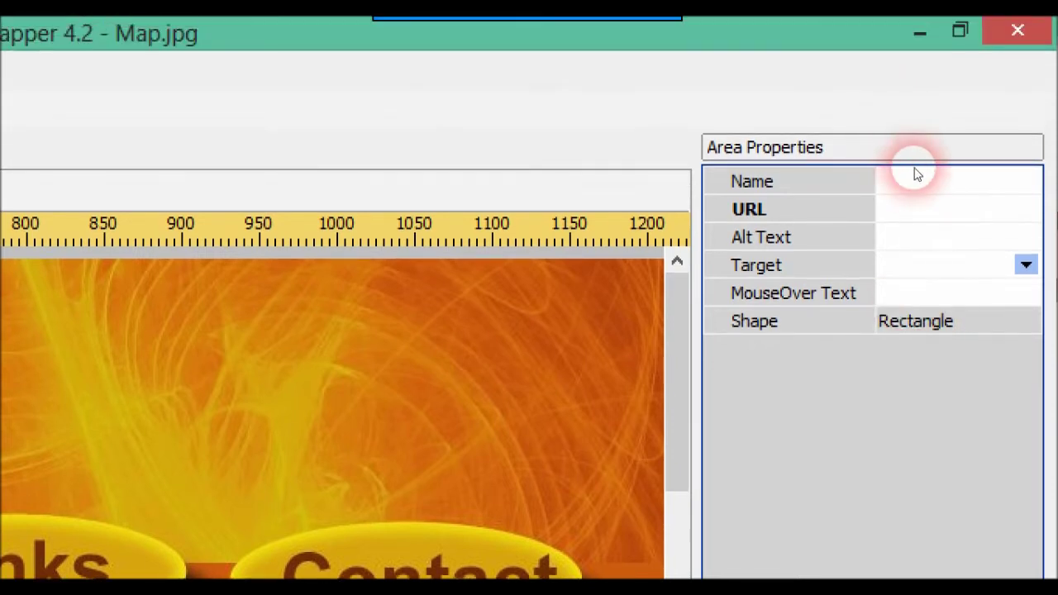
click(919, 158)
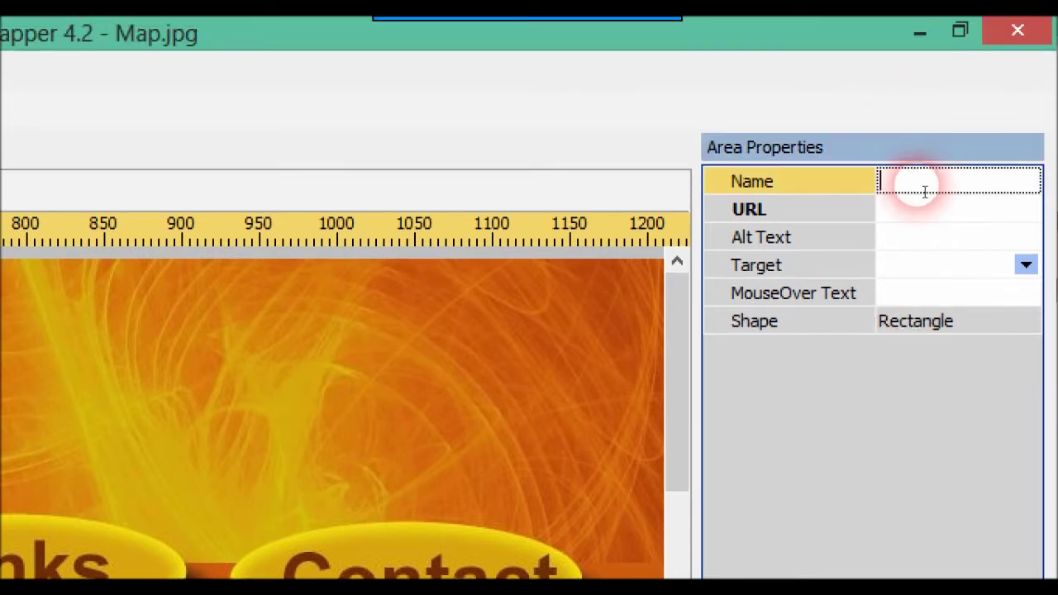
text(Google)
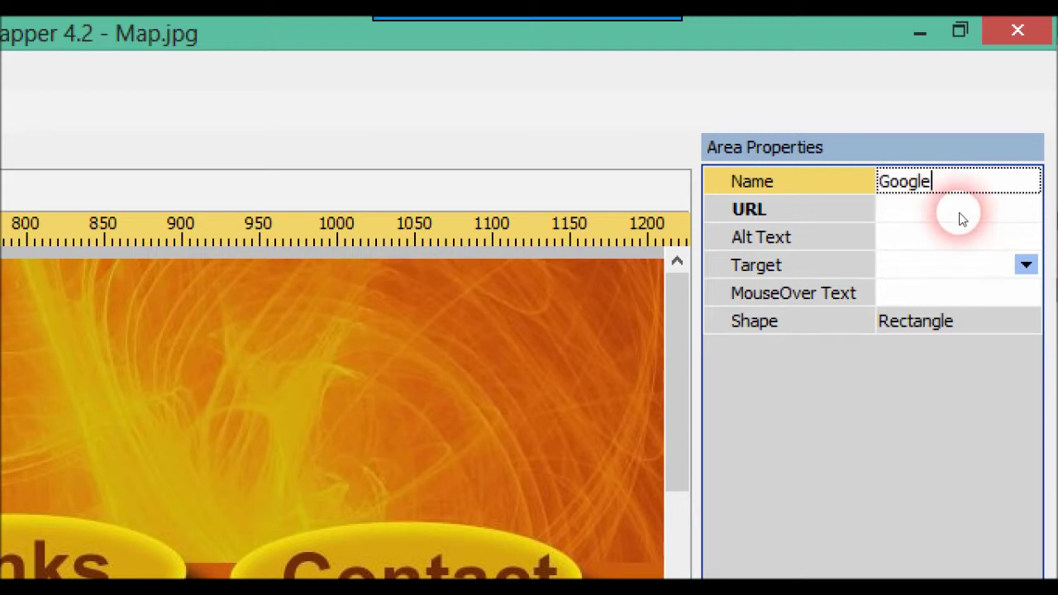
click(963, 214)
text(htt)
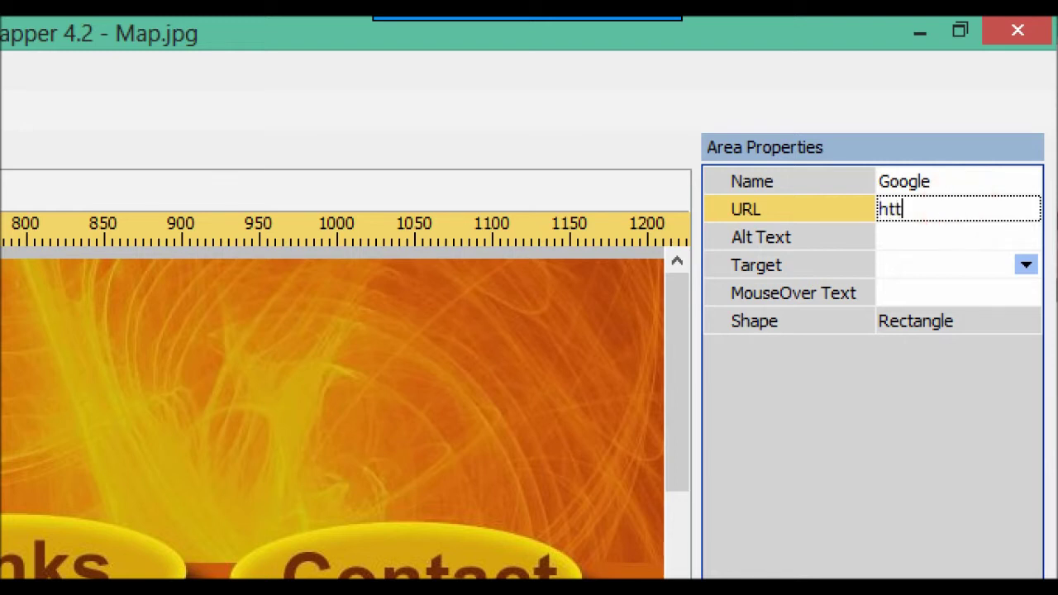
text(p://google)
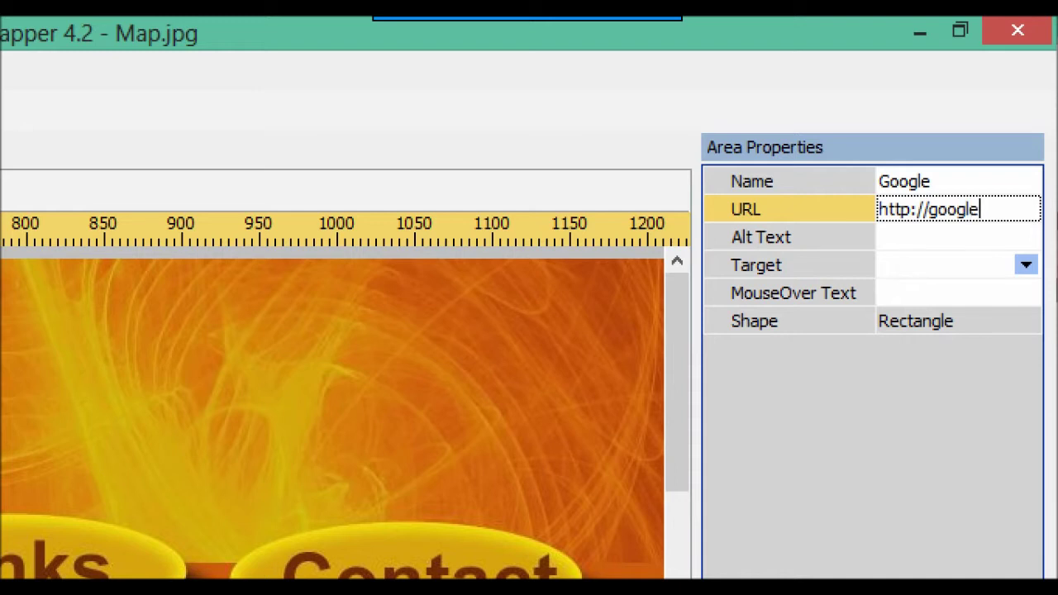
text(.co.uk)
click(964, 248)
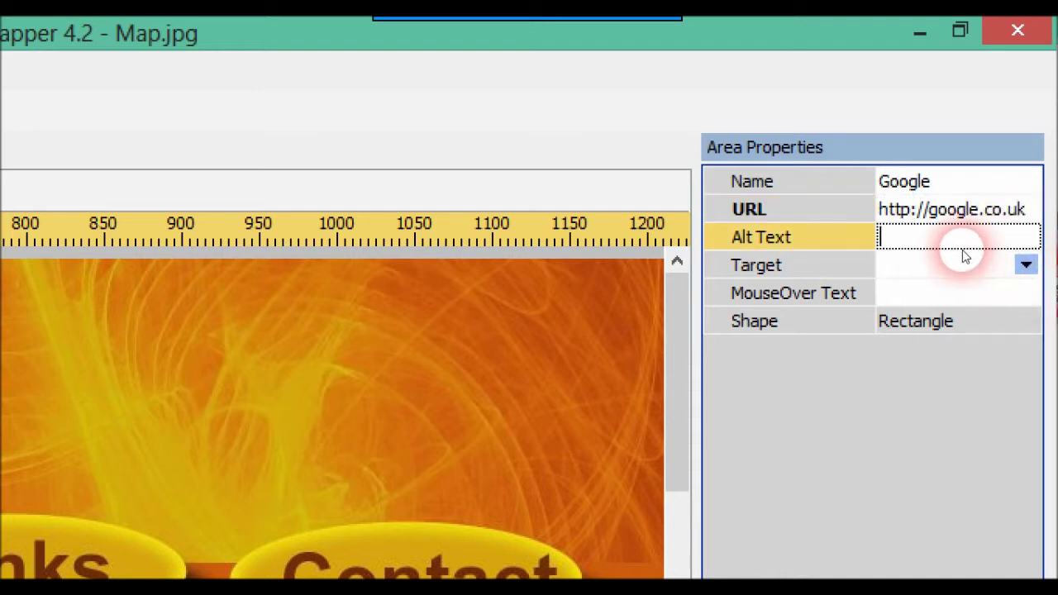
text(Se)
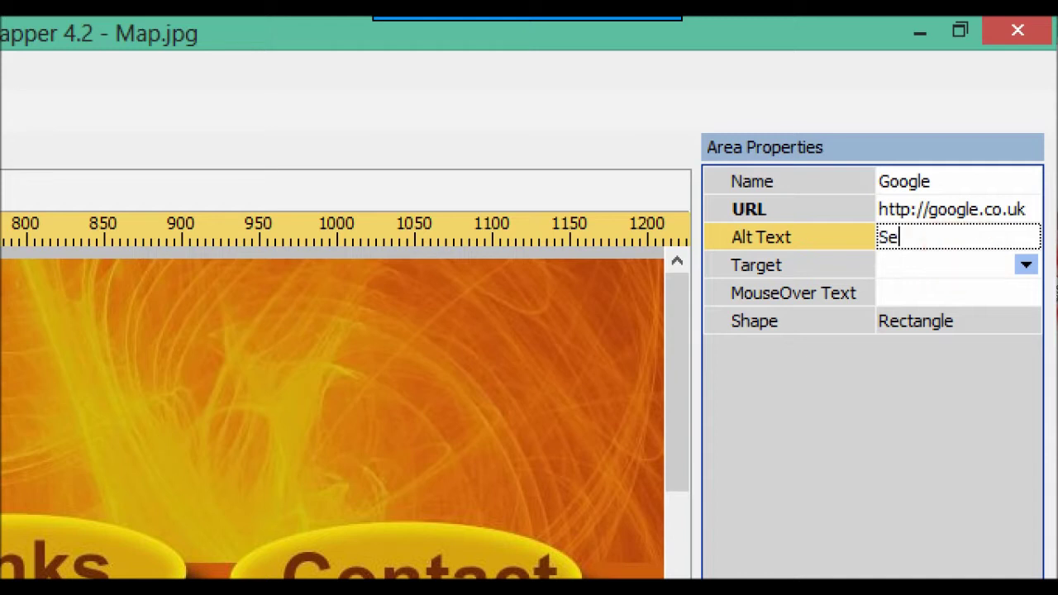
text(archEngine)
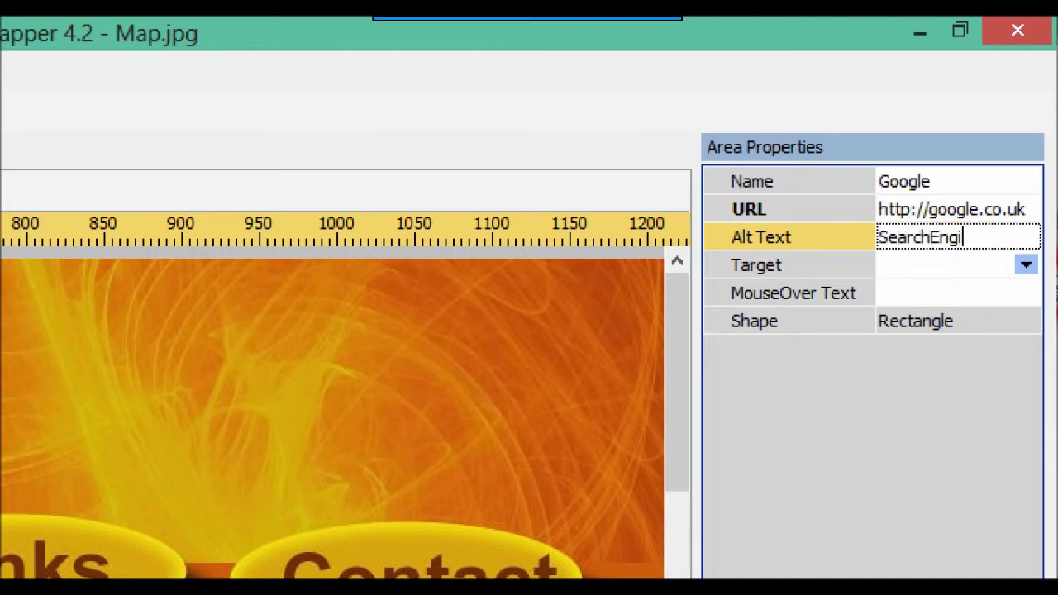
click(1024, 264)
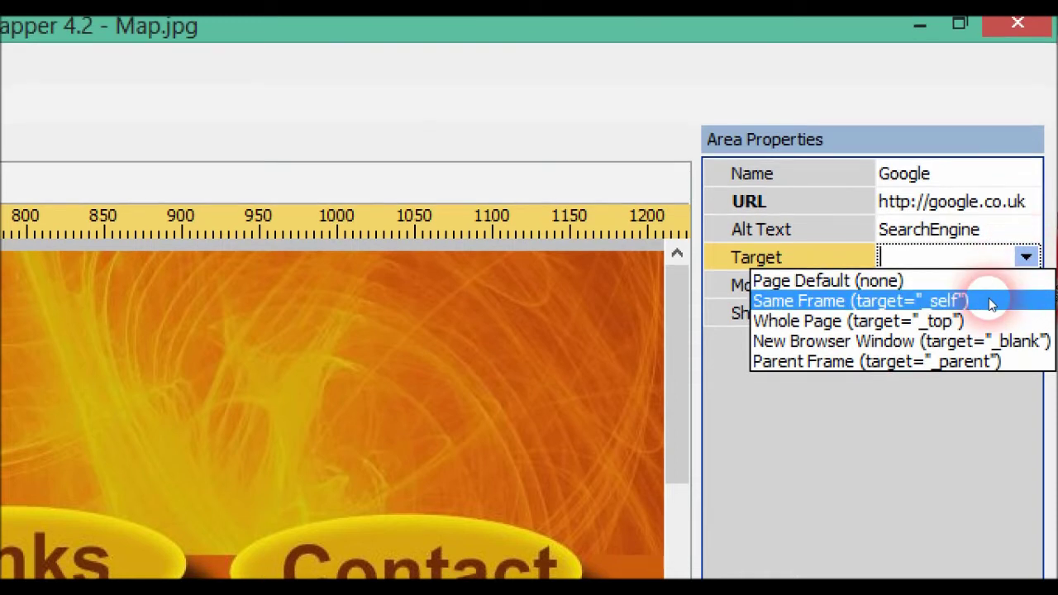
click(991, 301)
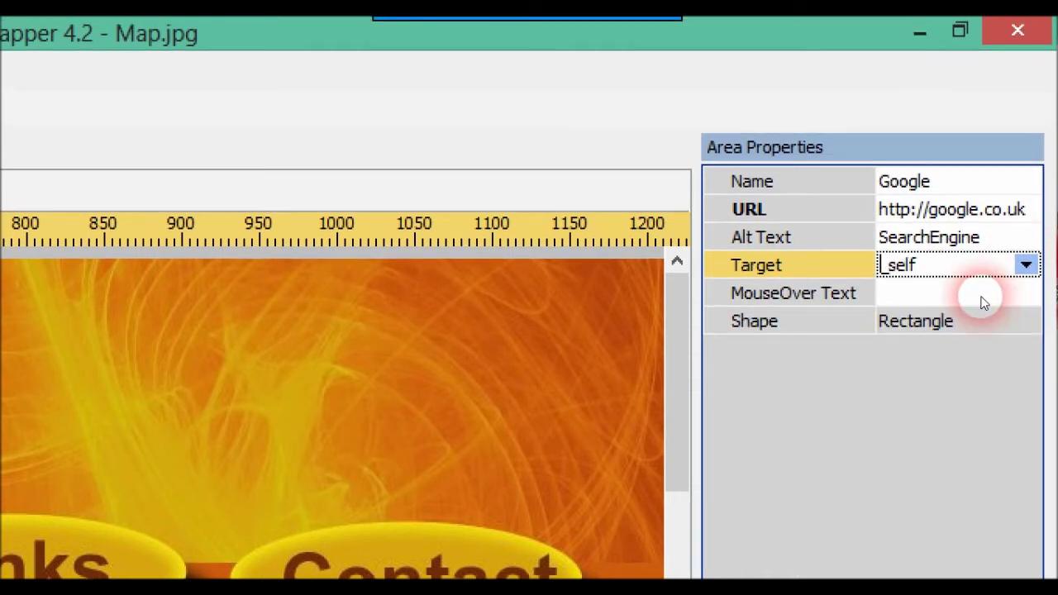
click(983, 302)
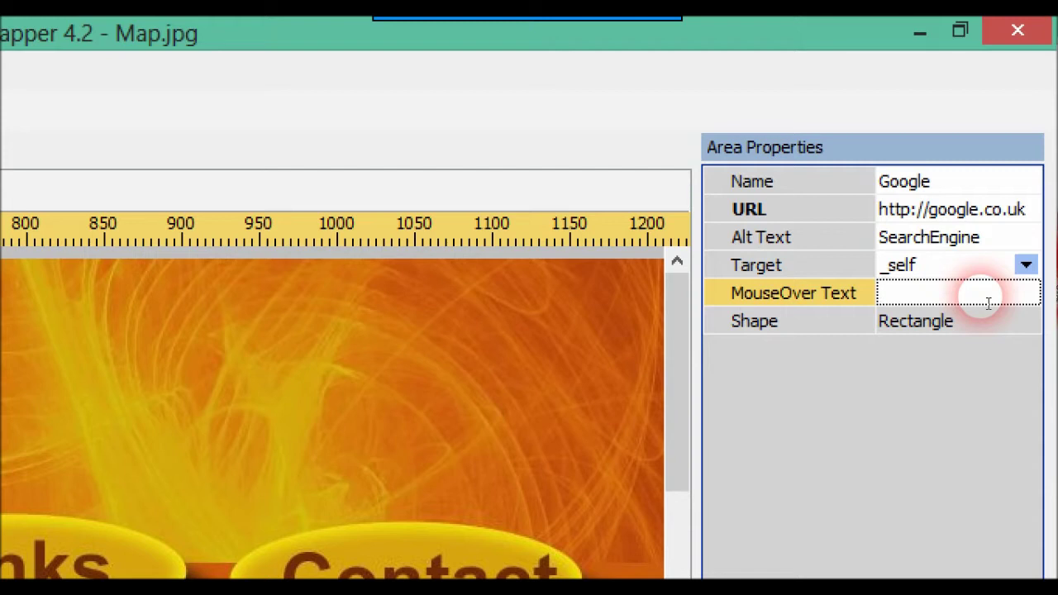
text(G)
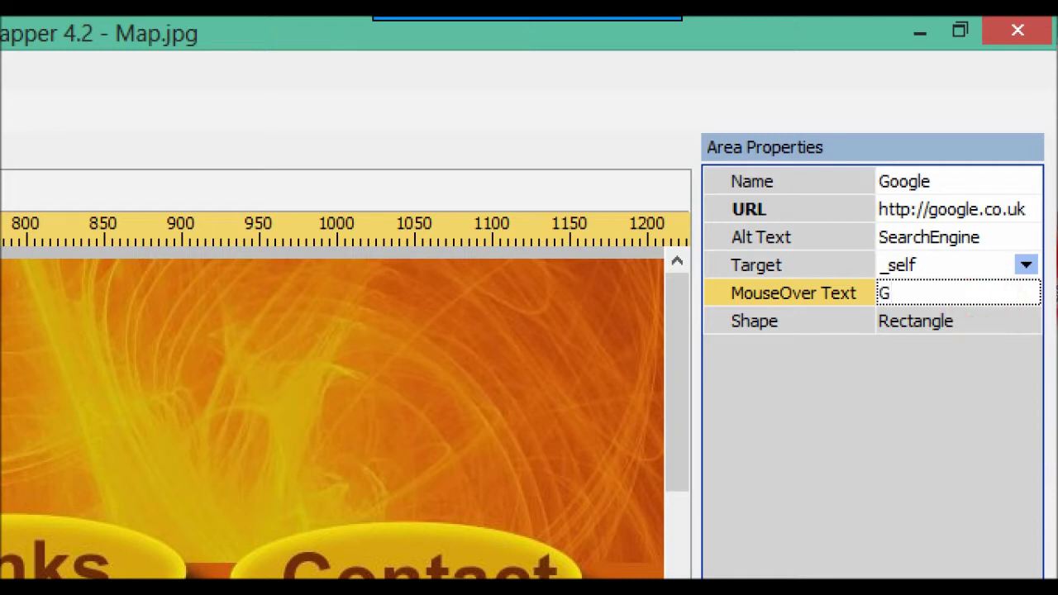
text(ooglePage)
click(831, 372)
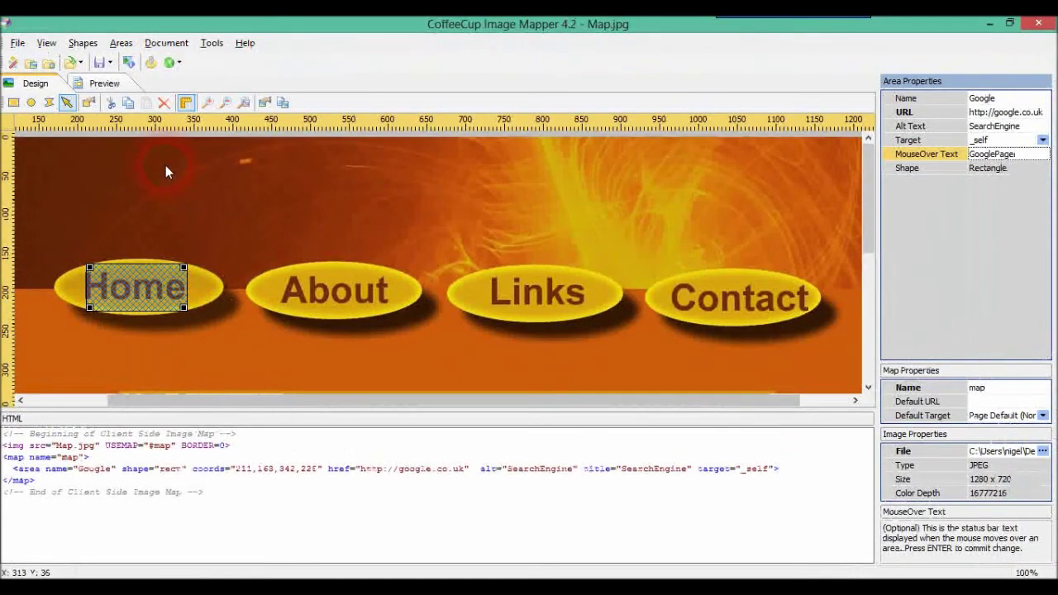
From the Preview tab, run Test in Default Browser on the image map
click(102, 88)
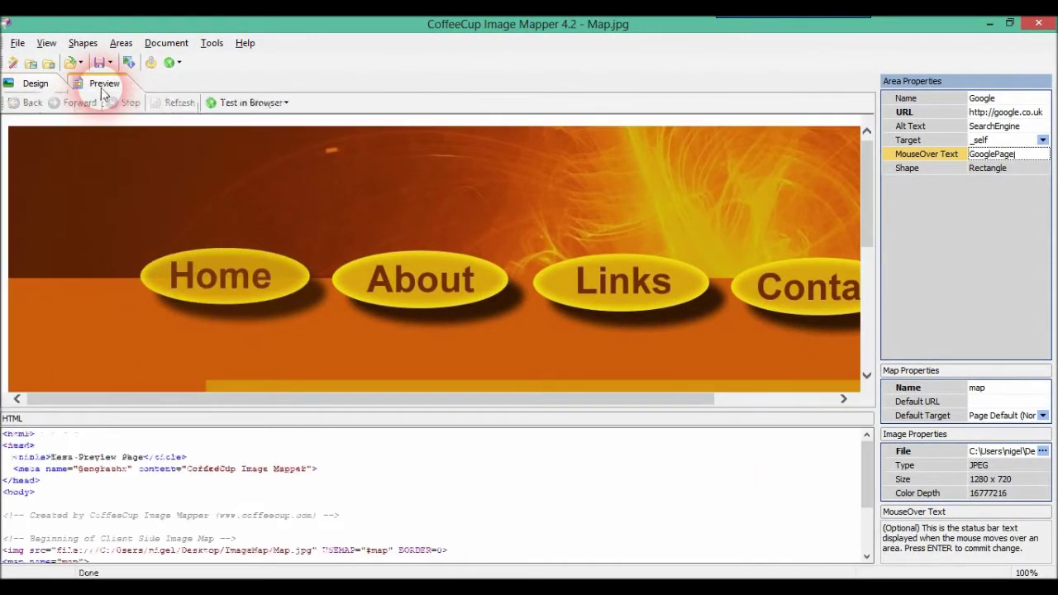
click(216, 103)
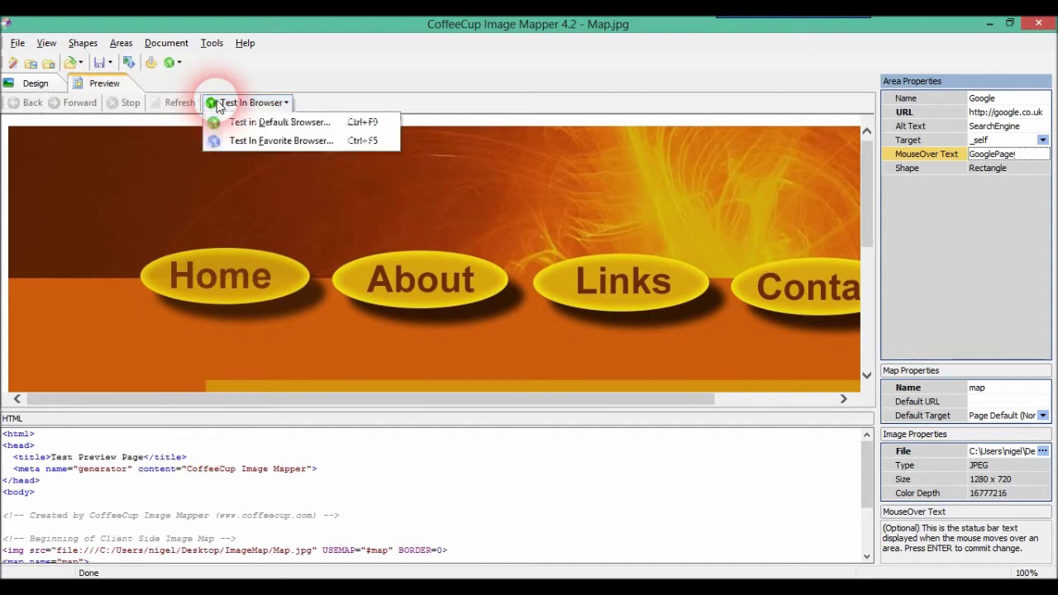
click(239, 123)
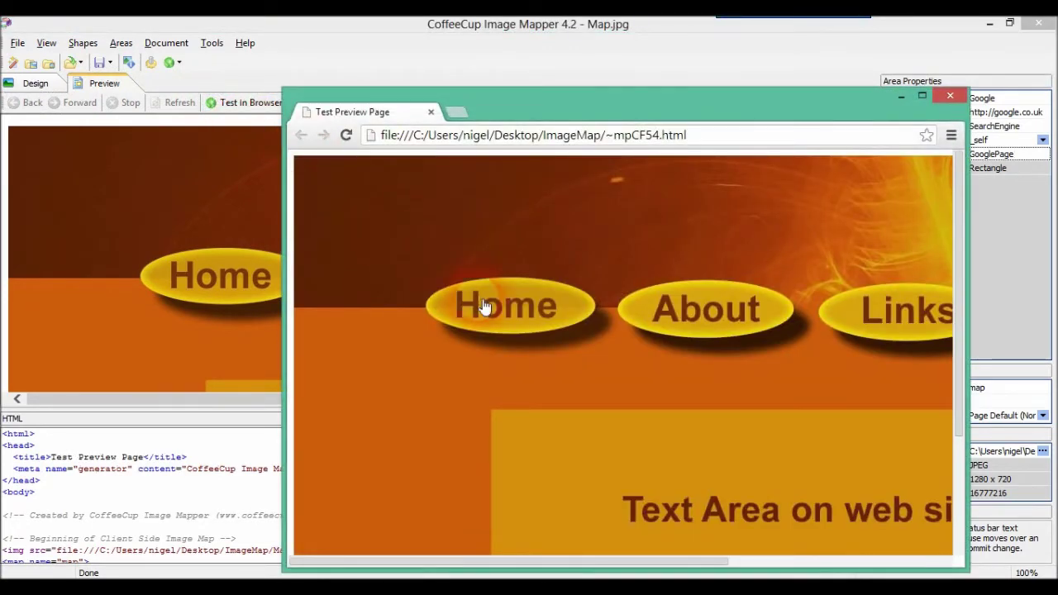
Follow the Home link to Google UK, close Chrome, and return to design mode
click(483, 306)
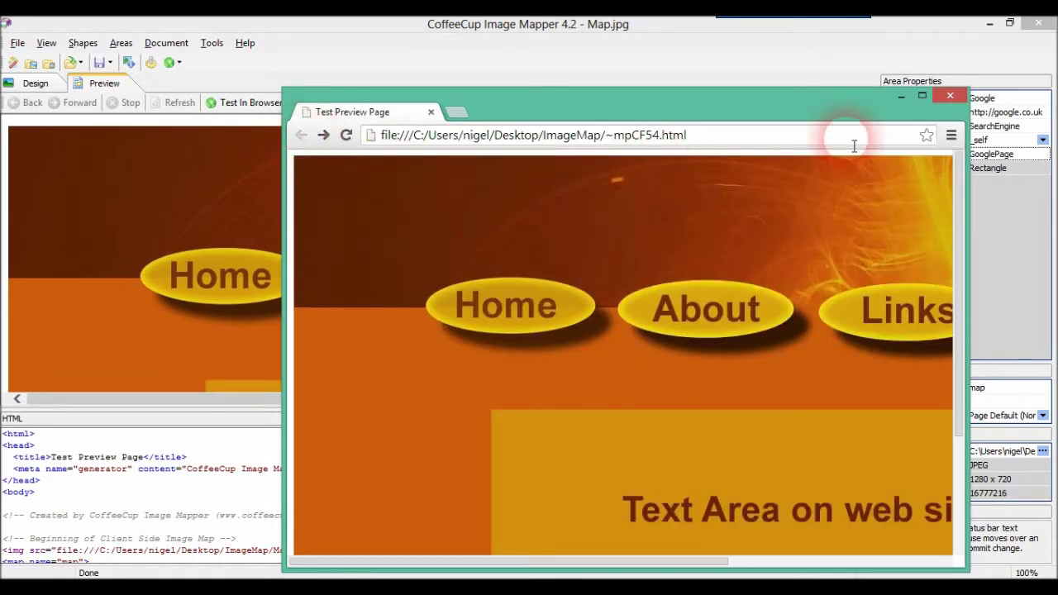
click(948, 96)
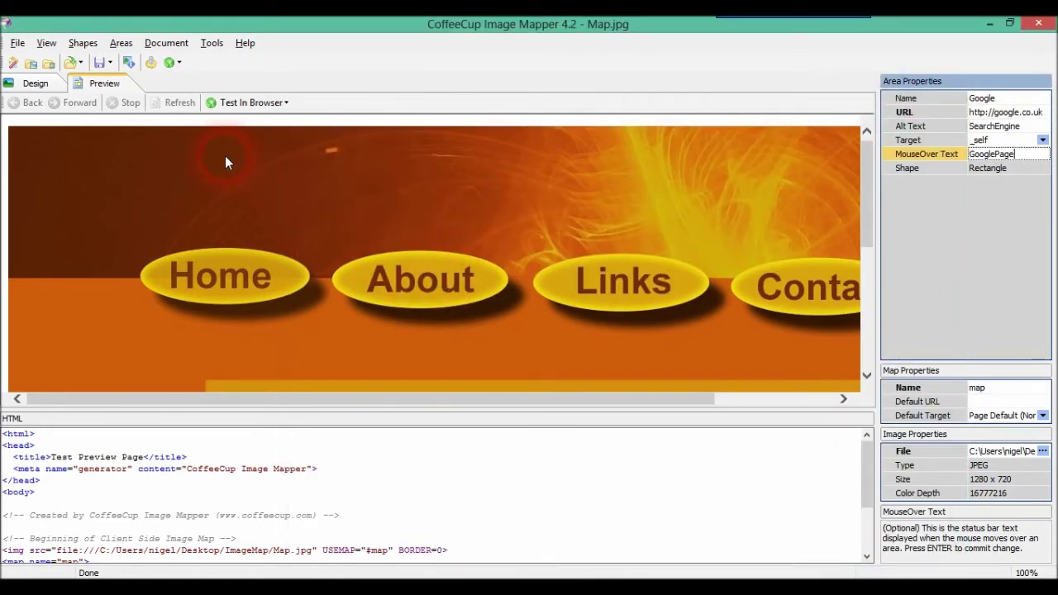
click(36, 84)
Draw a rectangle over About and resize it to 442,171,611,229 to fit the word
click(12, 102)
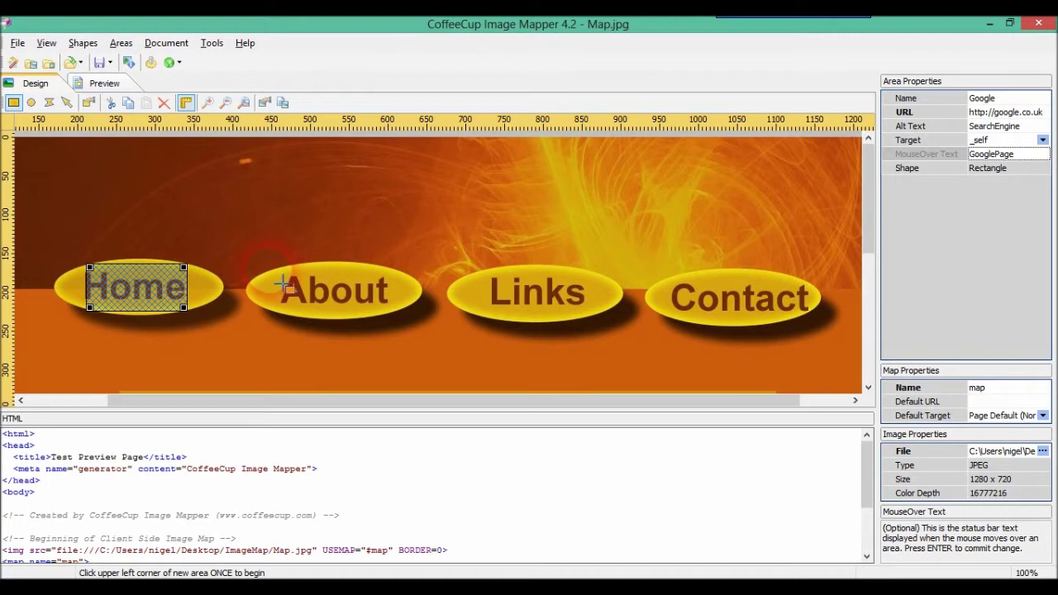
click(371, 306)
click(369, 309)
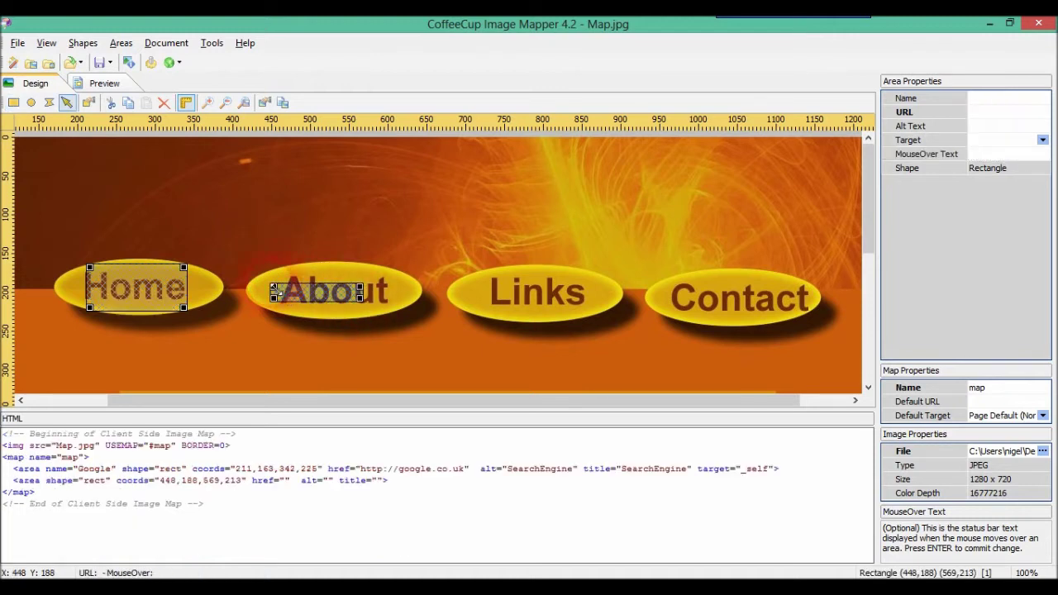
drag(277, 286, 269, 275)
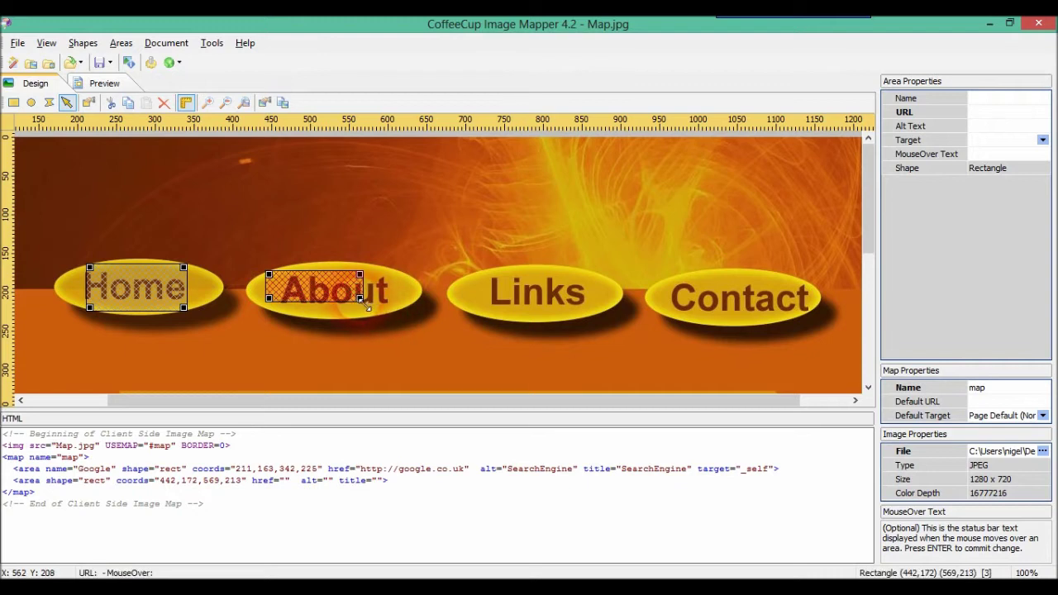
mouse_move(369, 306)
mouse_down()
mouse_move(401, 320)
mouse_move(366, 299)
mouse_up()
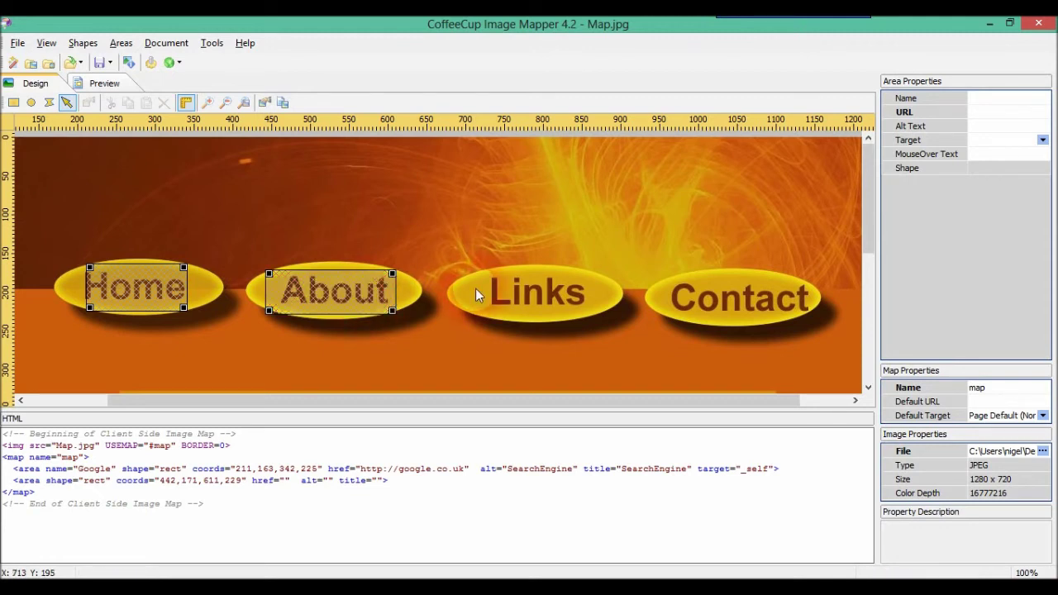
click(940, 140)
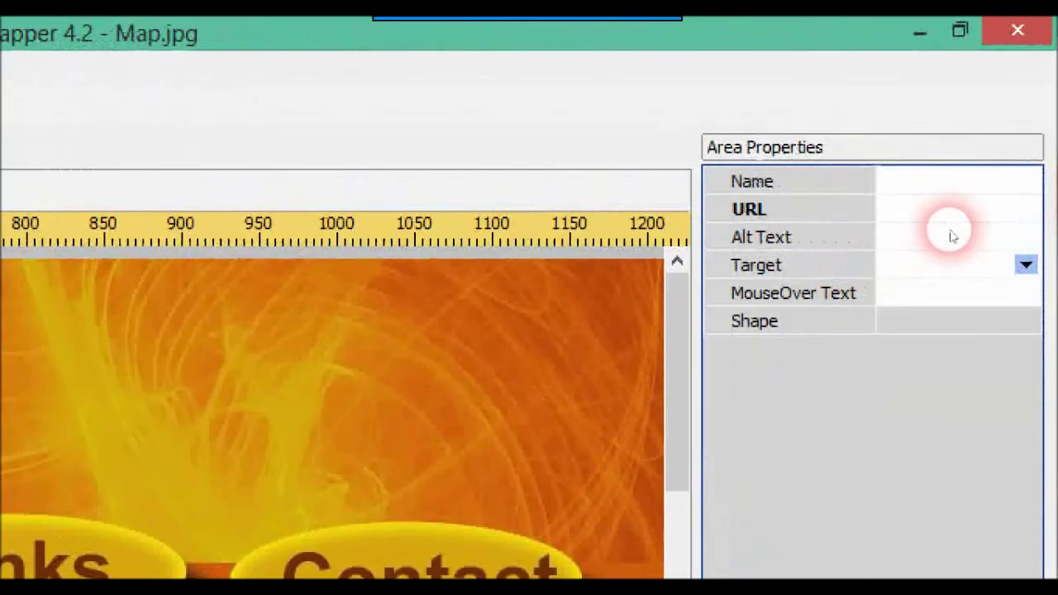
click(944, 189)
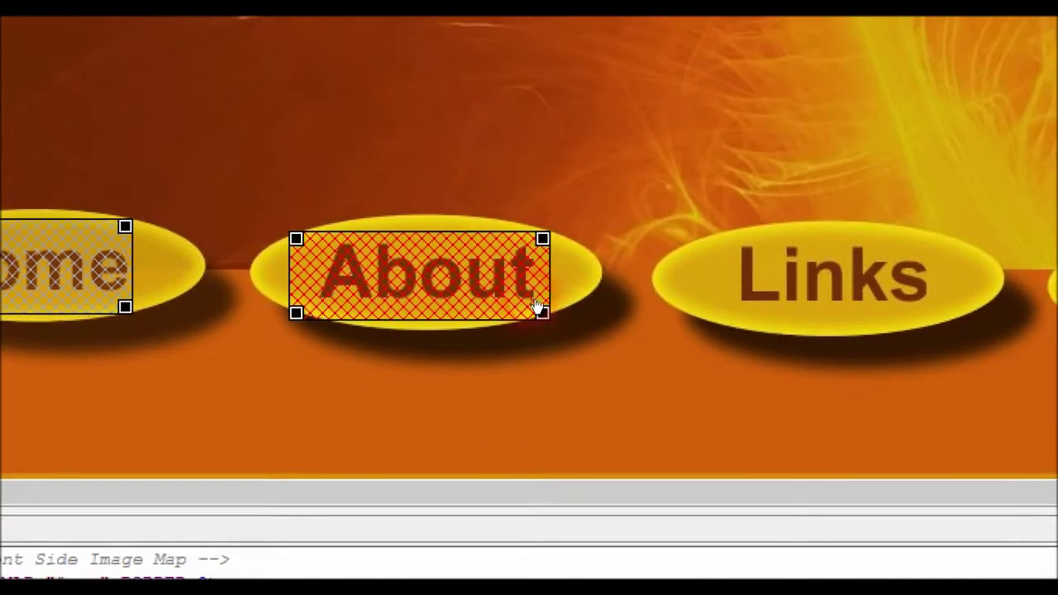
drag(538, 306, 537, 306)
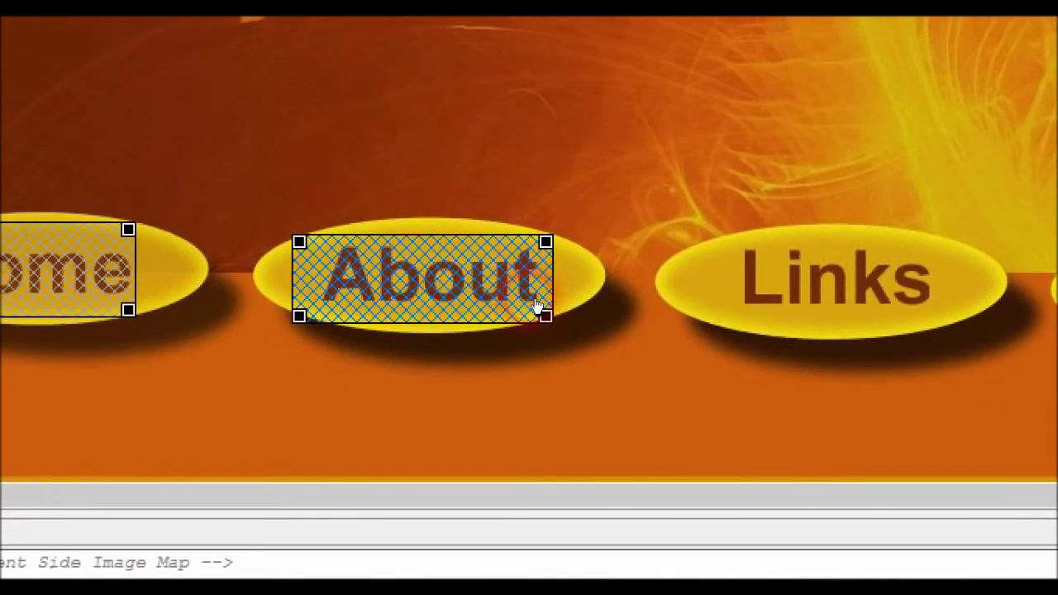
click(901, 190)
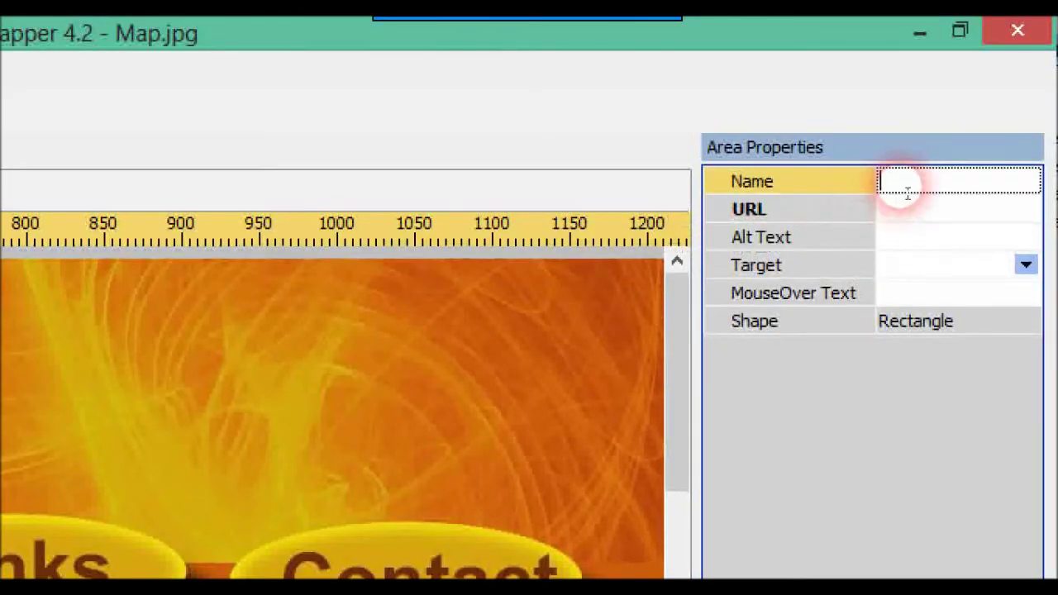
text(Y)
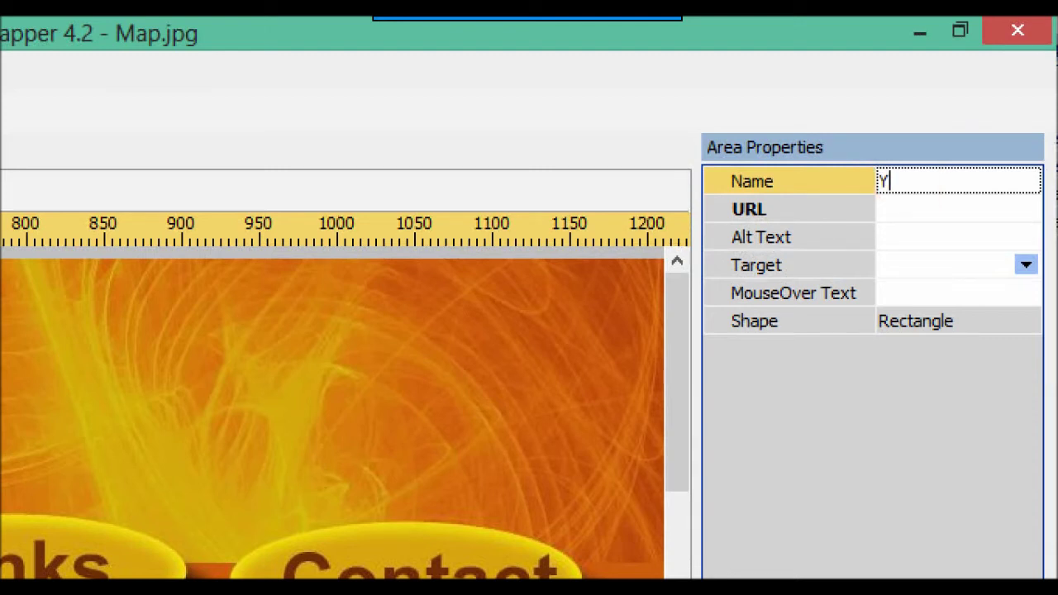
text(ahoo)
click(918, 225)
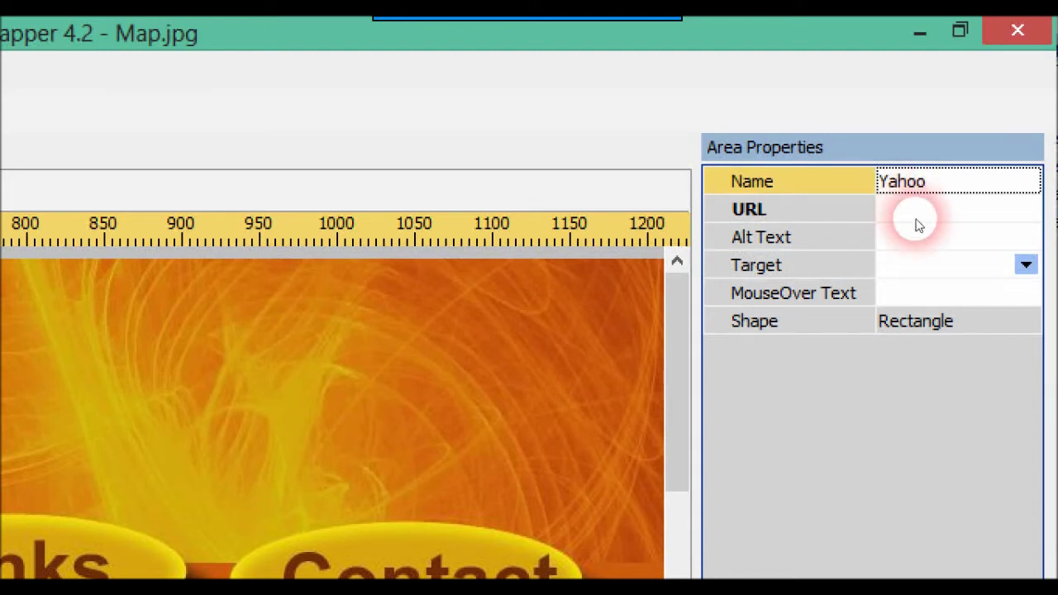
click(922, 220)
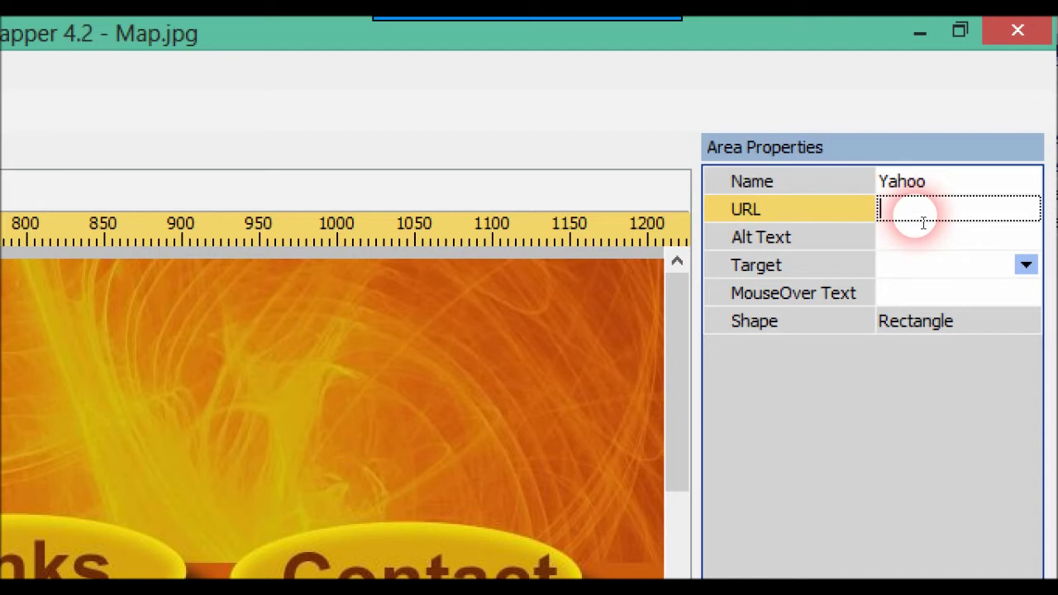
text(http)
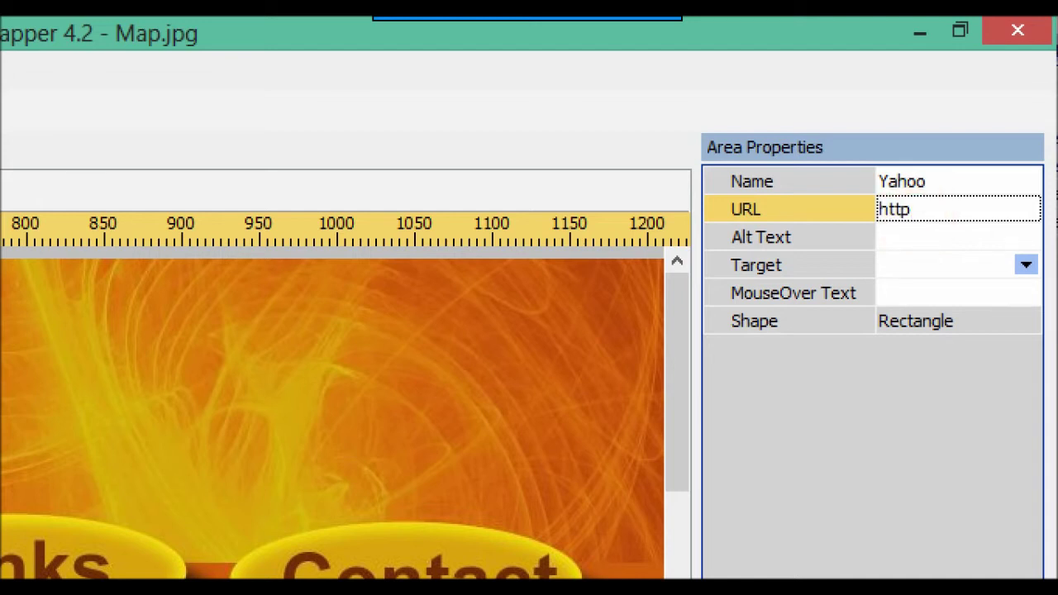
text(://yahoo.co.uk)
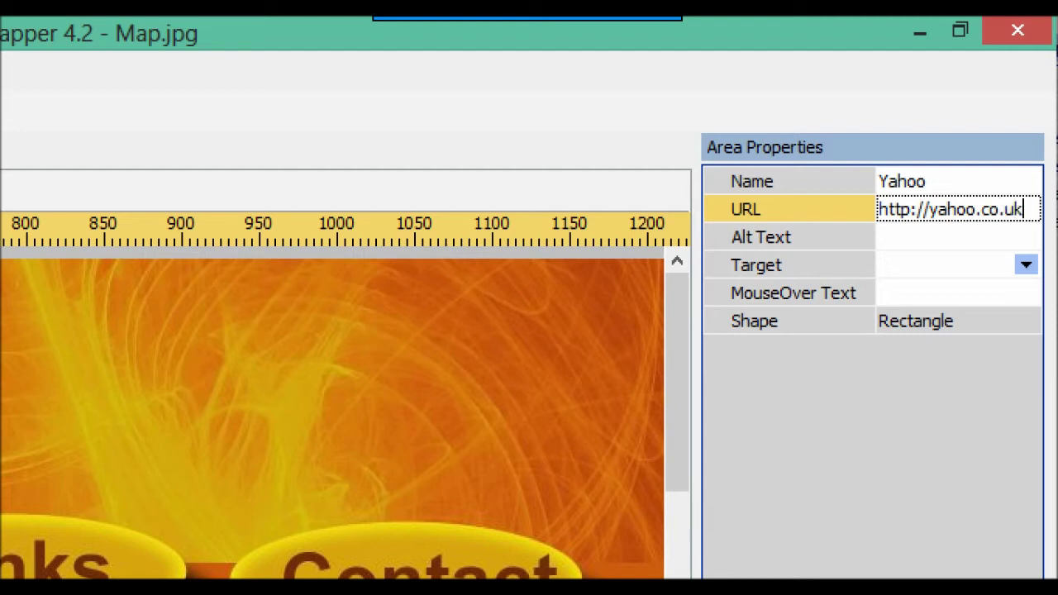
Give the About area alt text SEO, no target, and mouseover text SportsNews
click(990, 241)
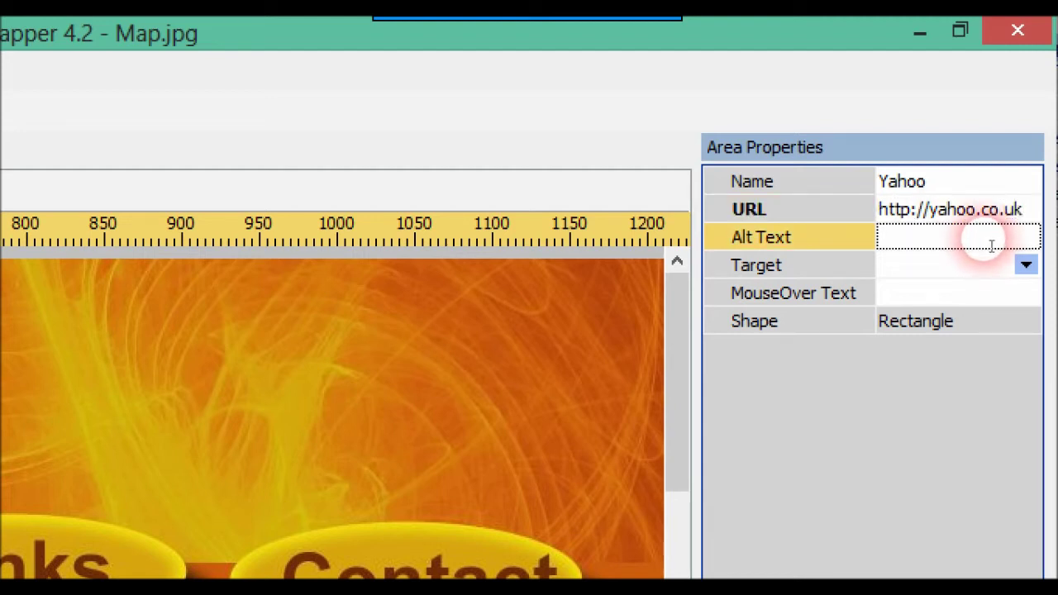
text(SEO)
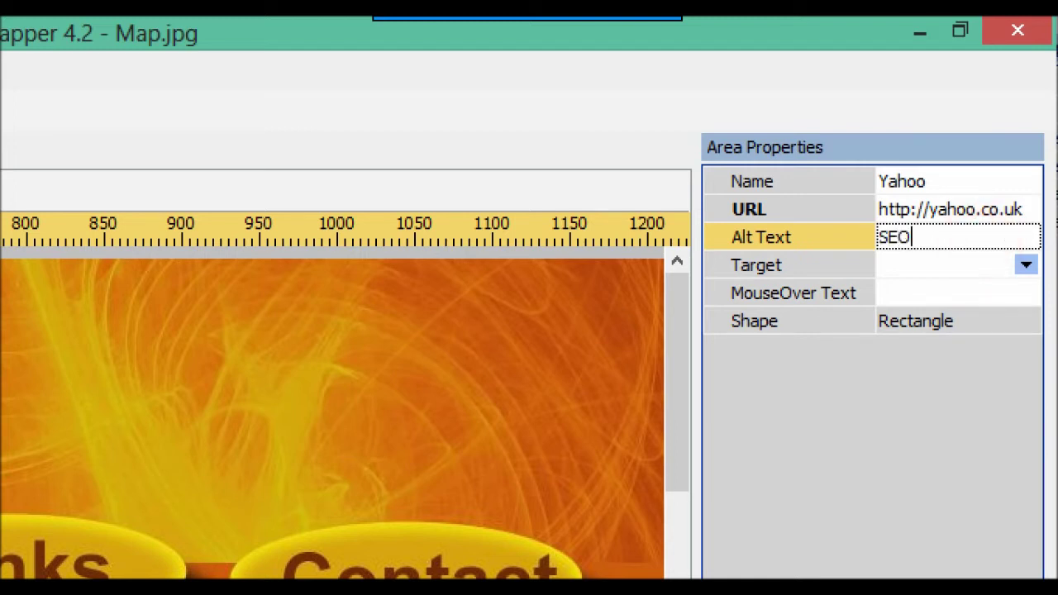
click(1025, 265)
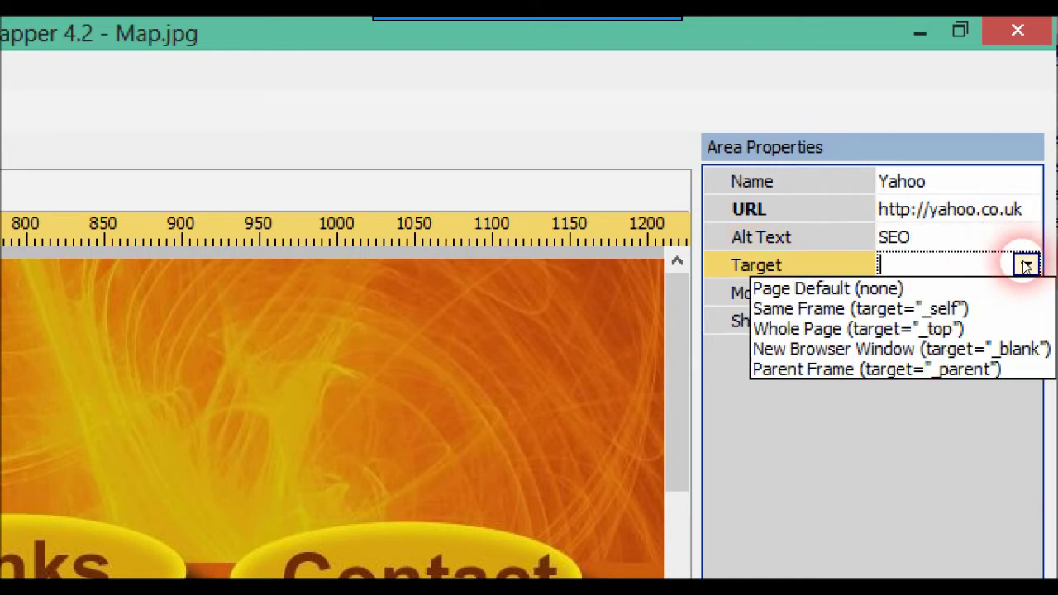
click(1024, 265)
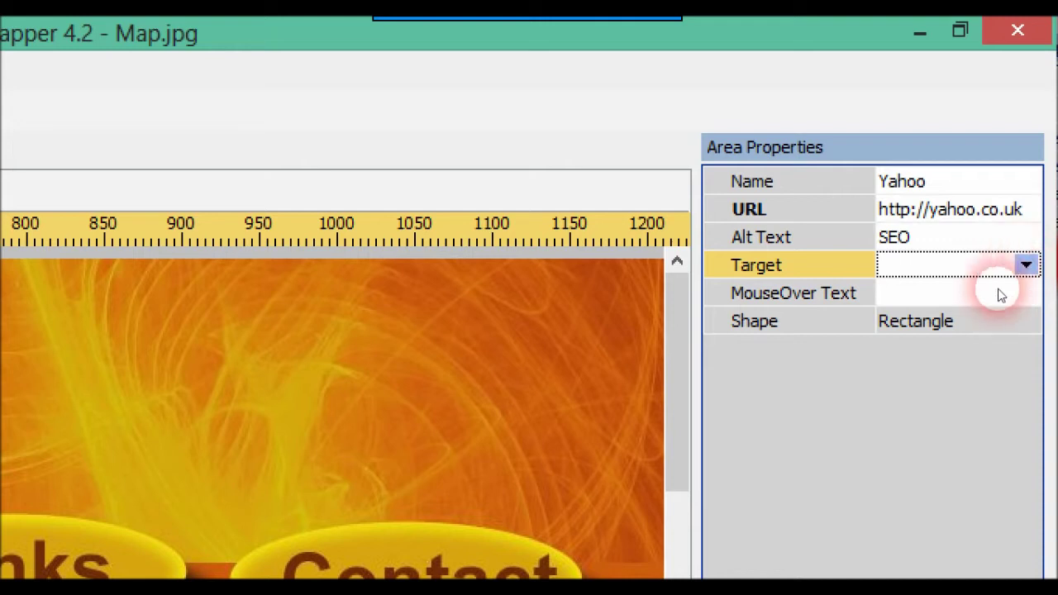
click(995, 295)
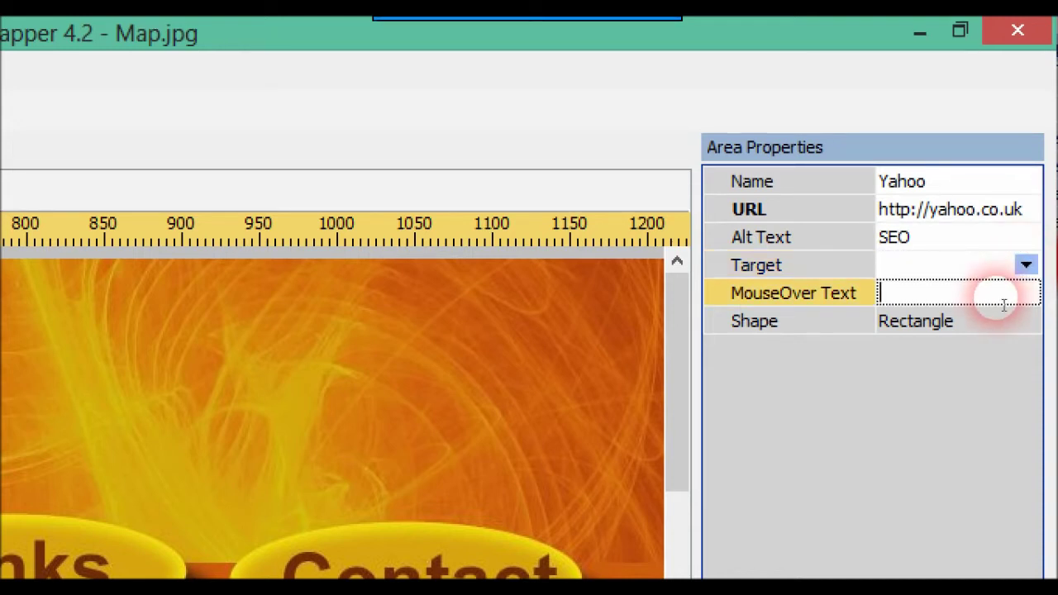
text(Sp)
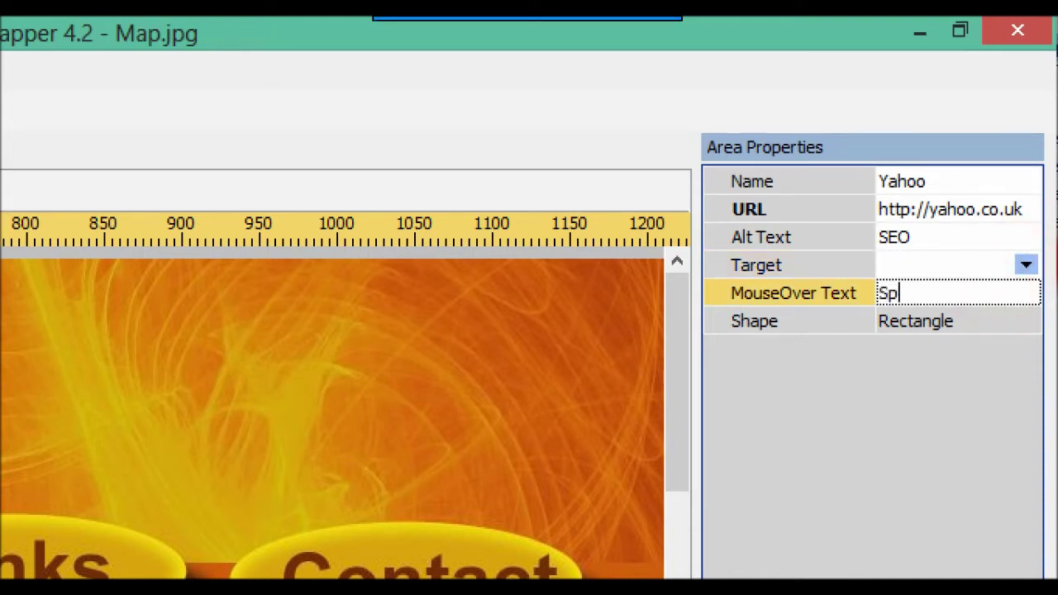
text(ortsNews)
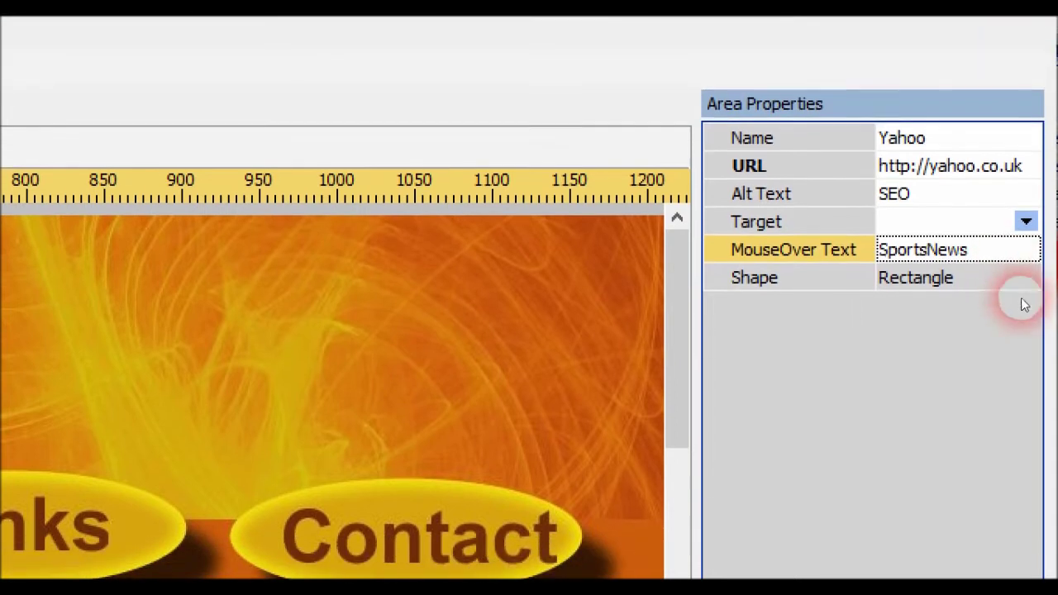
click(996, 334)
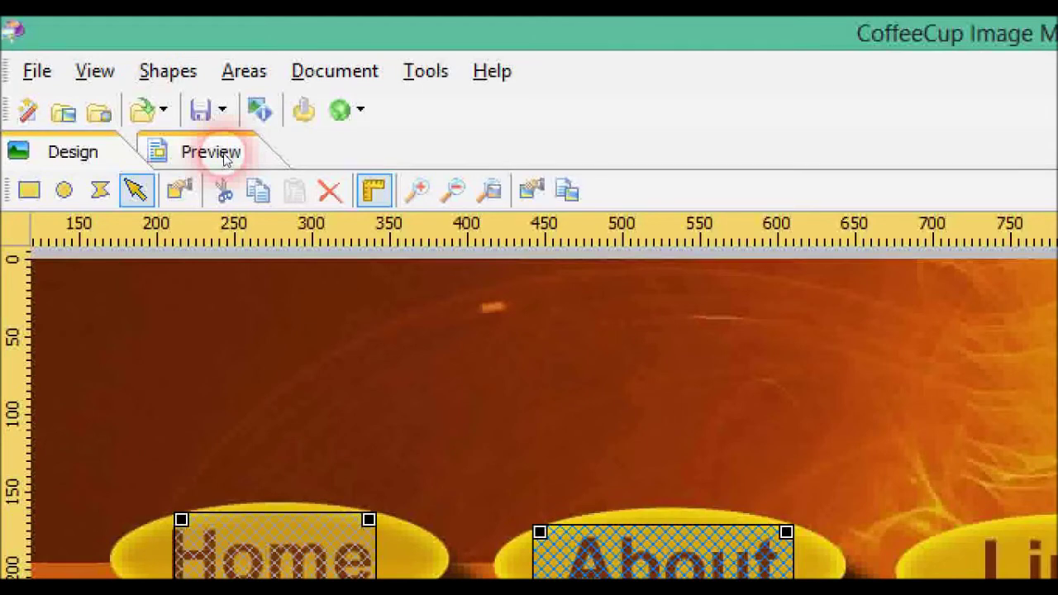
Switch to Preview and run Test in Default Browser again
click(225, 157)
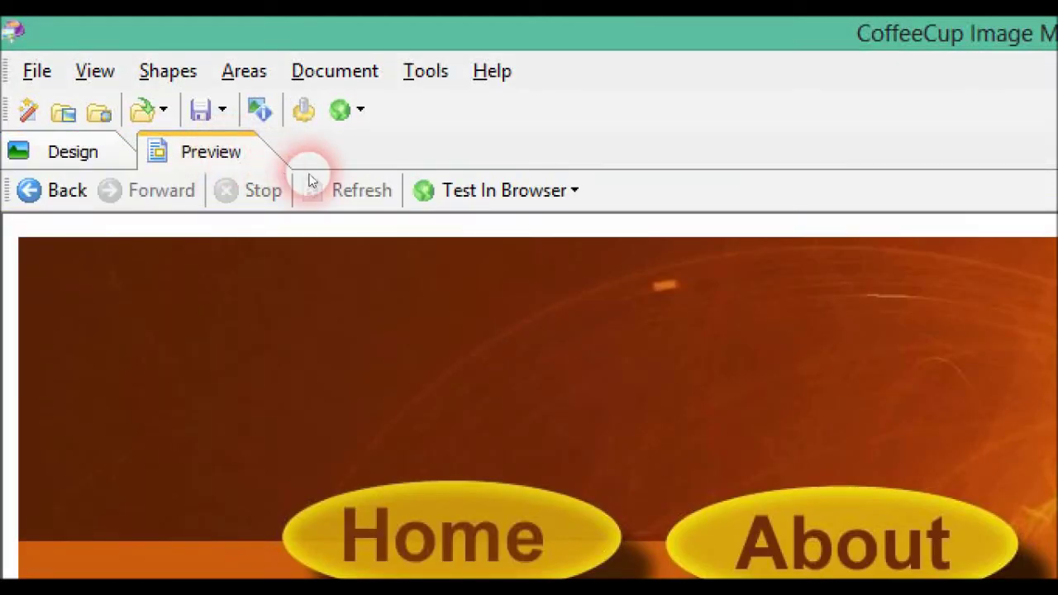
click(501, 190)
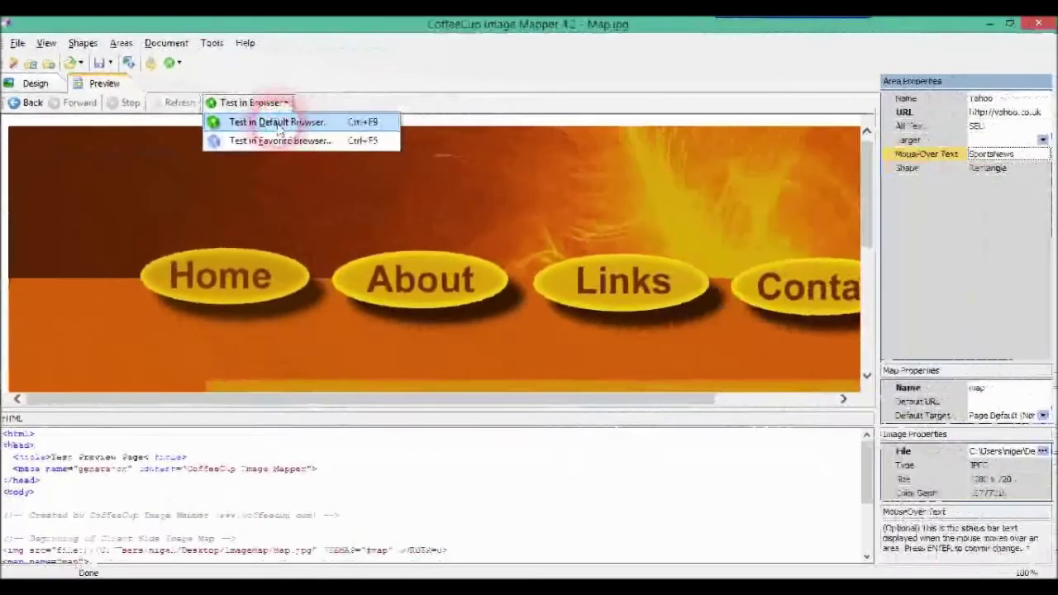
click(532, 231)
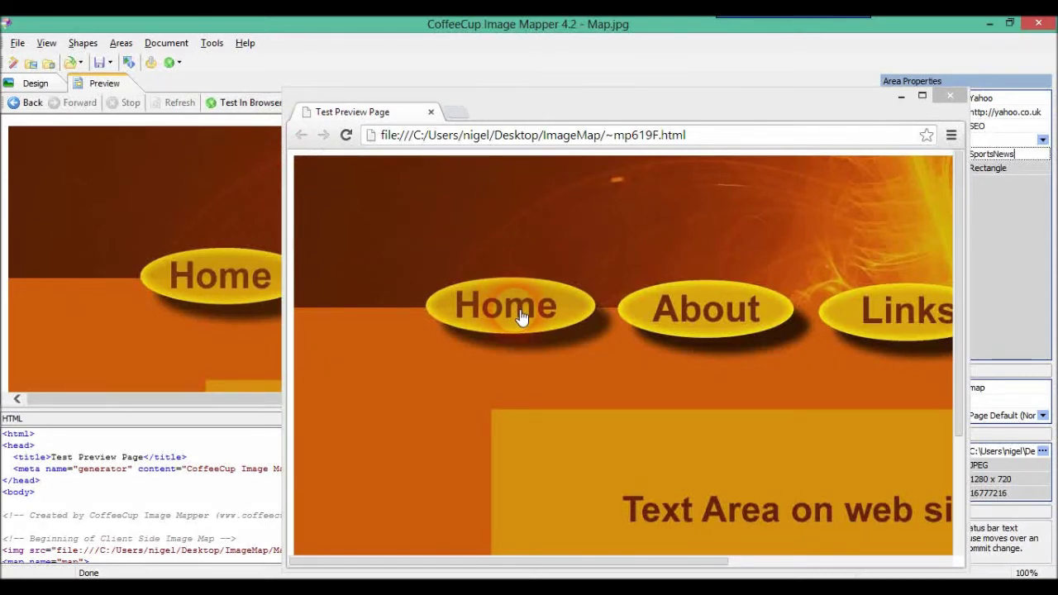
Click About to confirm uk.yahoo.com loads, then close the Chrome window
click(691, 331)
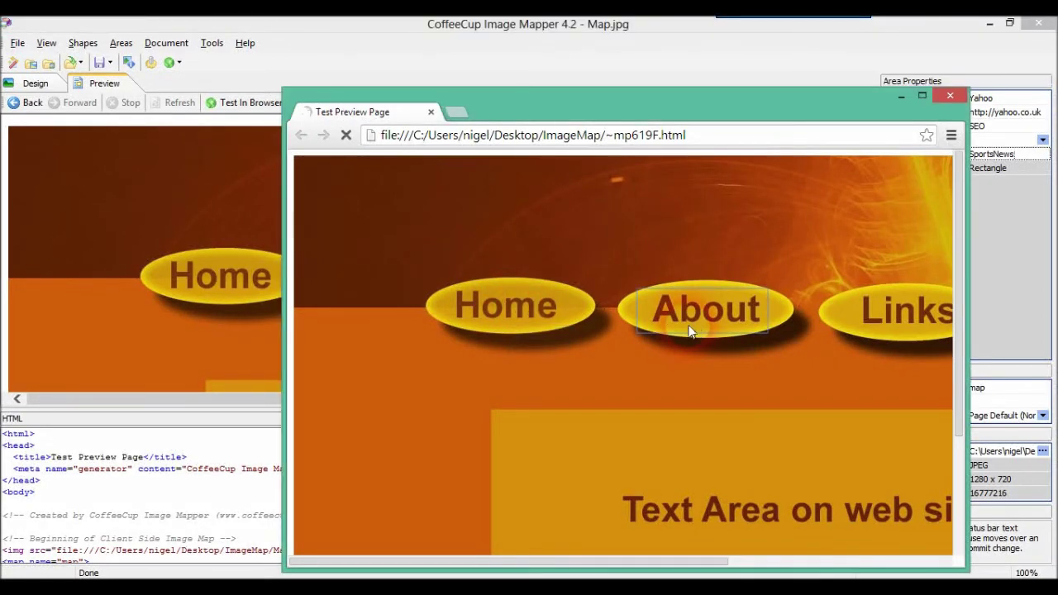
click(691, 331)
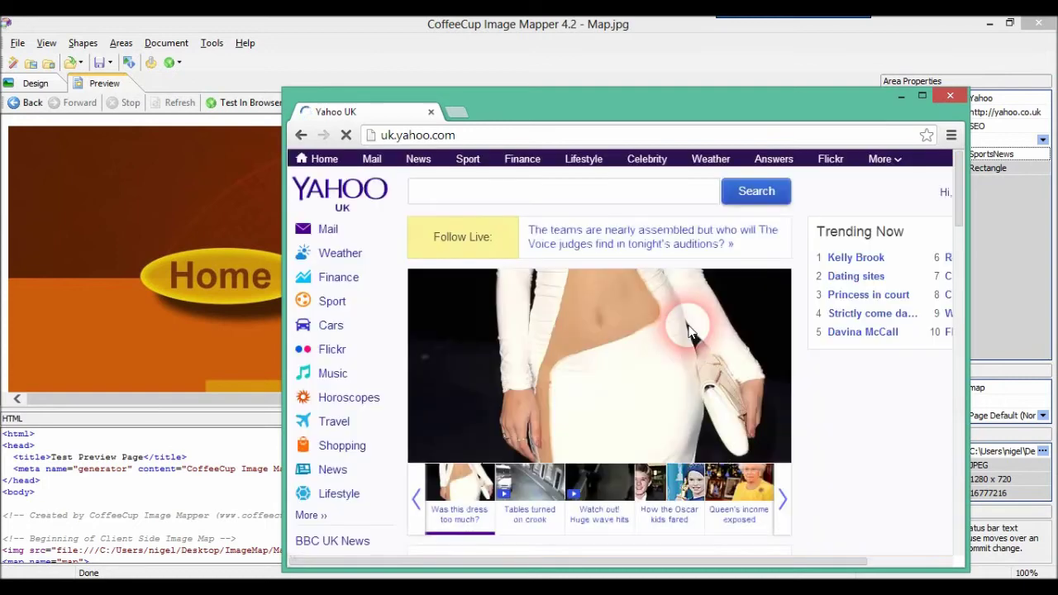
click(469, 164)
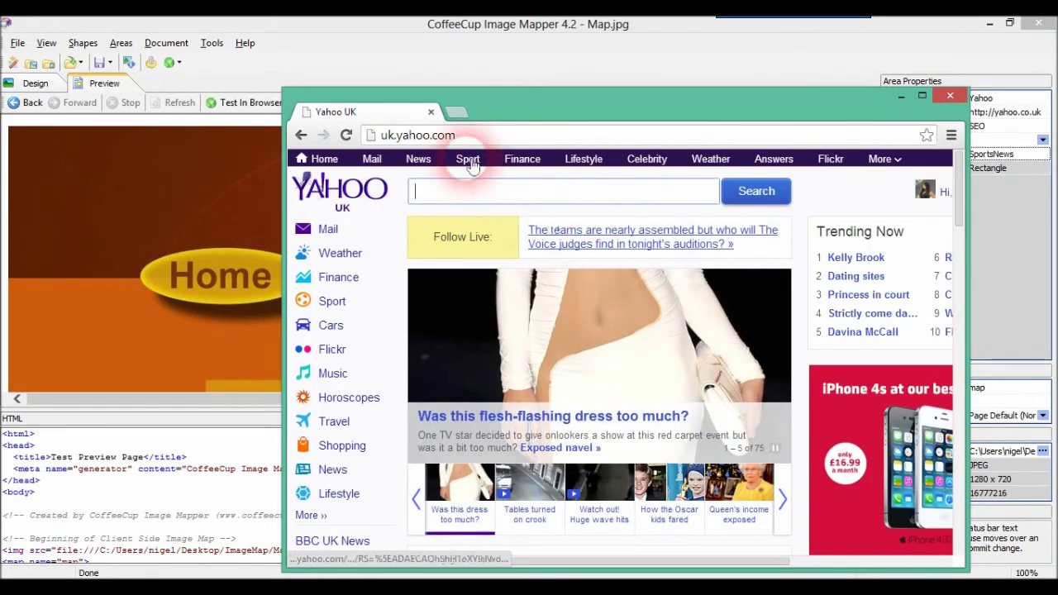
click(952, 94)
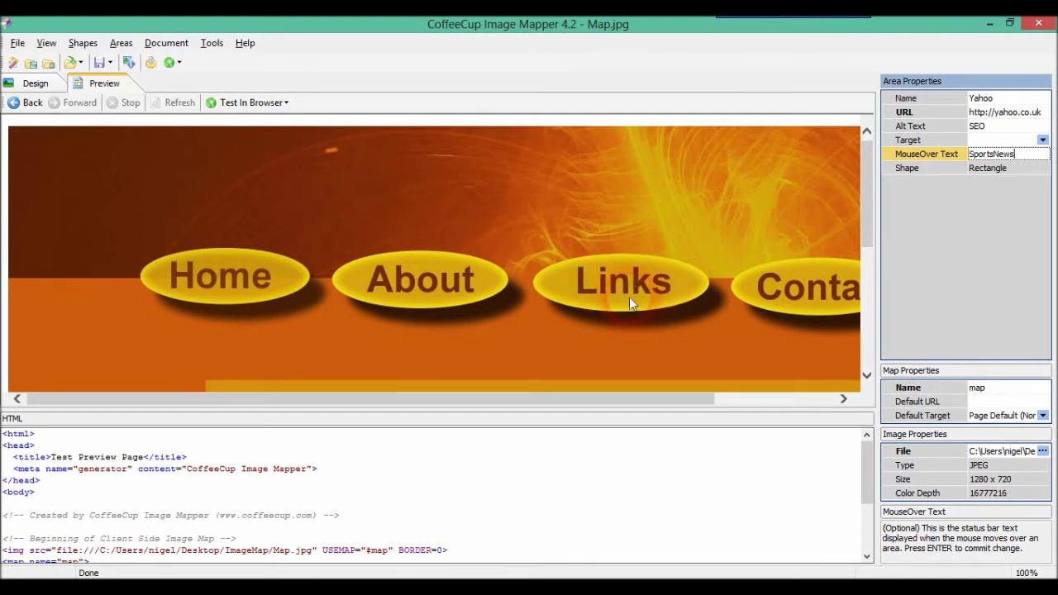
Draw a new circle area near the Links button on the design view
click(36, 83)
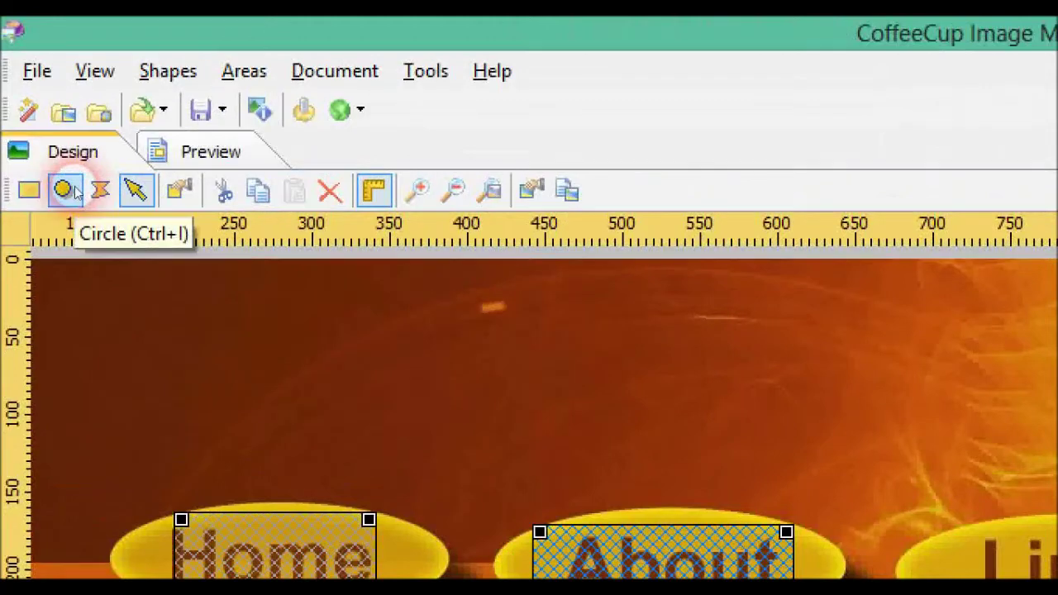
click(64, 189)
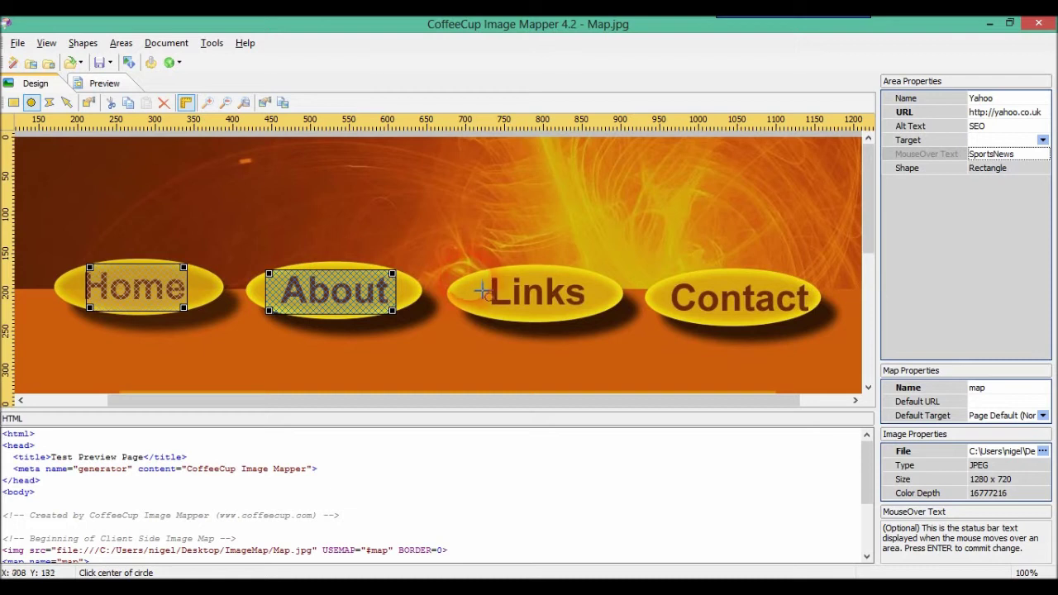
click(608, 328)
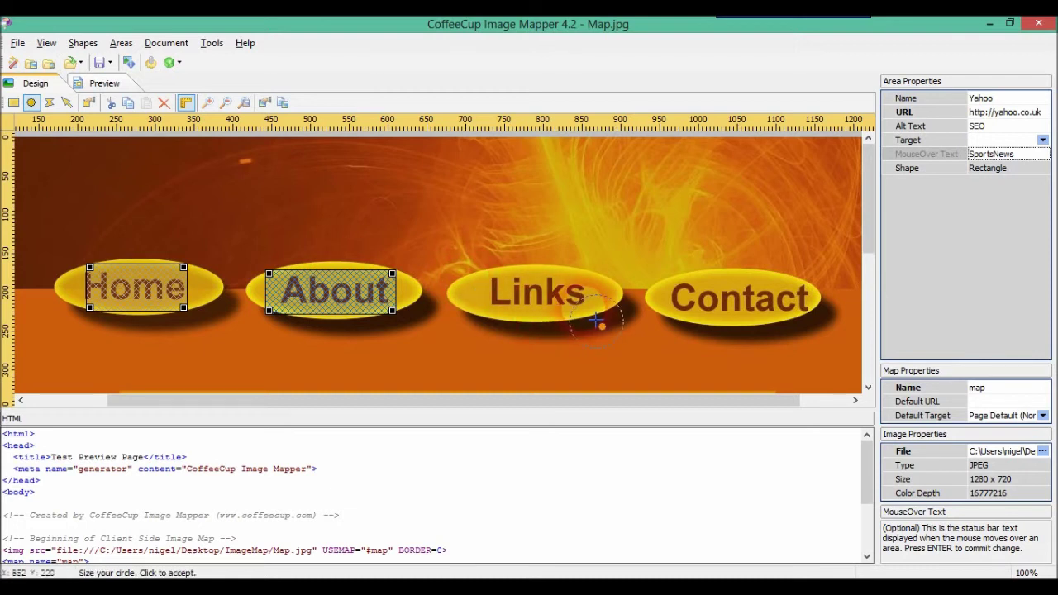
click(605, 326)
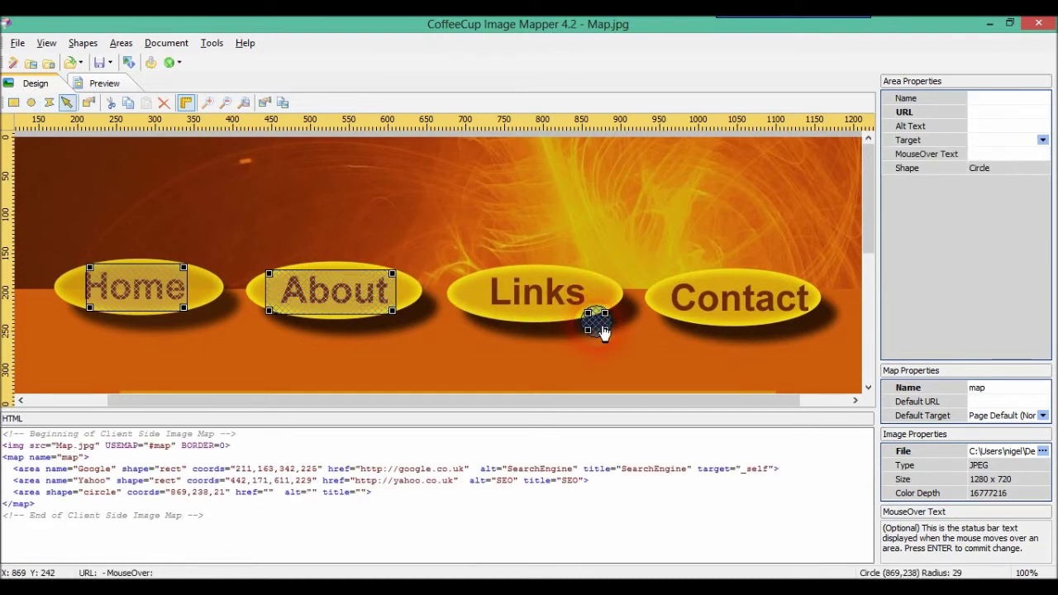
Move the circle onto Links and shrink it to radius 69 at 793,206
drag(543, 304, 570, 296)
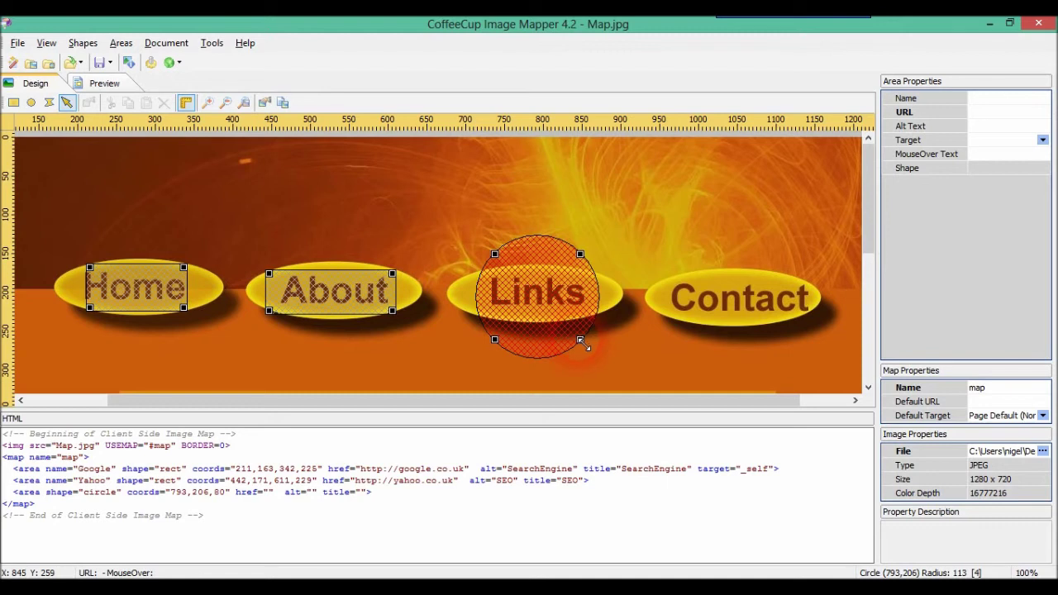
drag(581, 339, 594, 339)
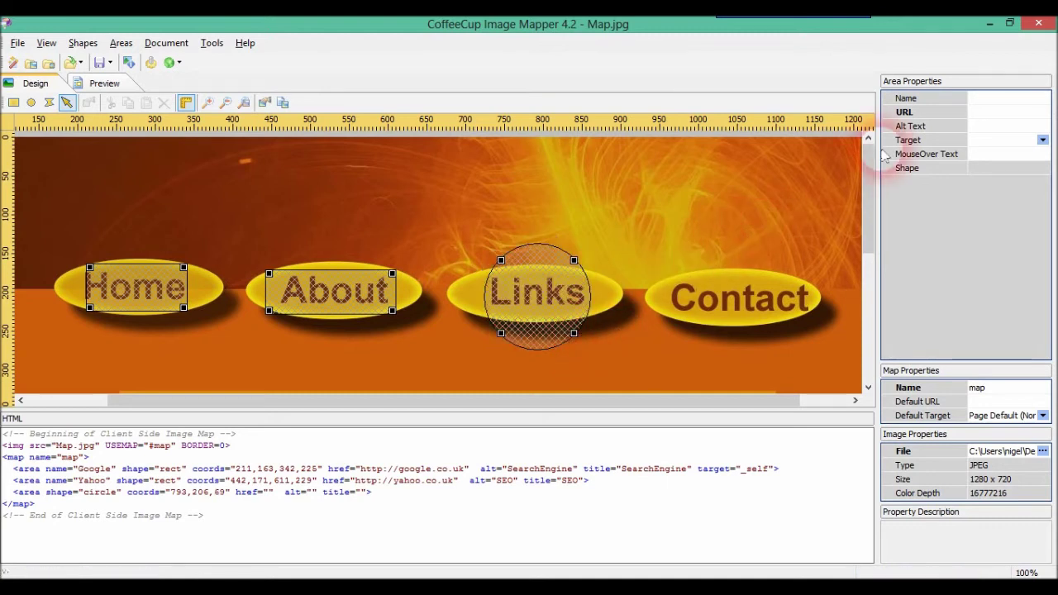
click(558, 308)
click(972, 112)
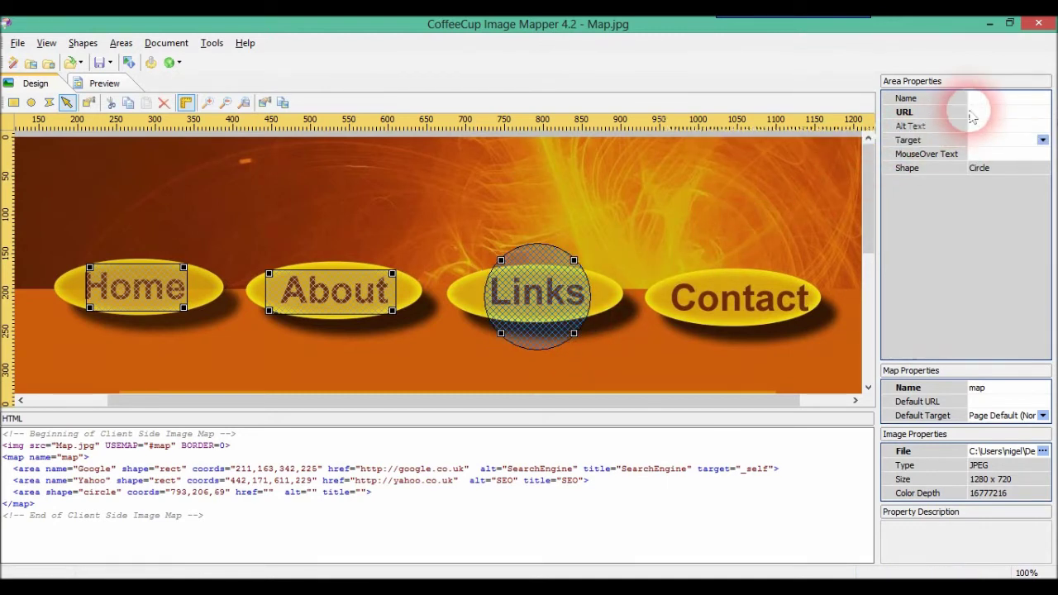
click(974, 98)
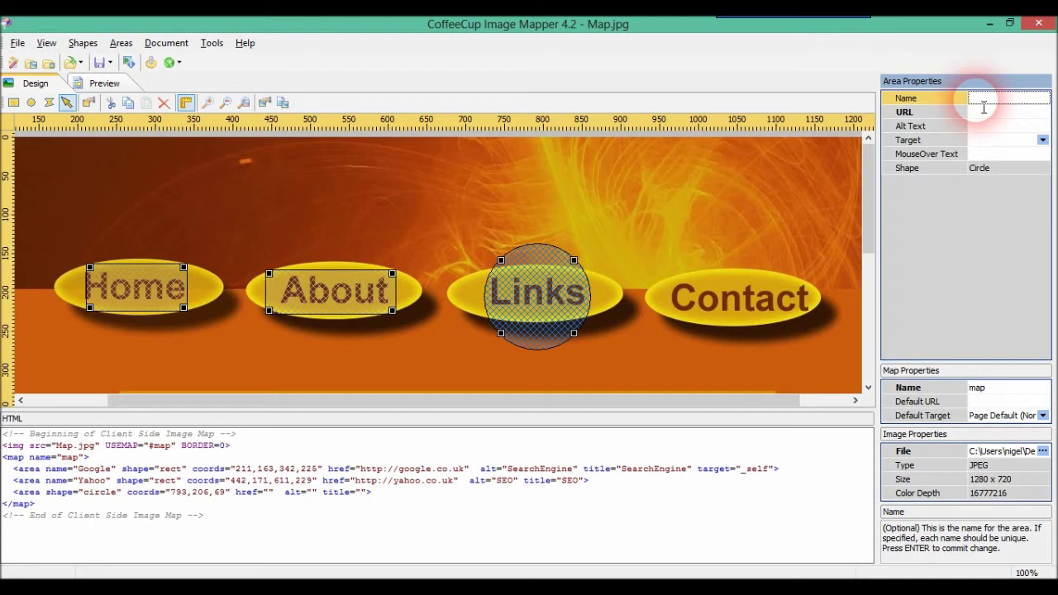
text(NBDesigns)
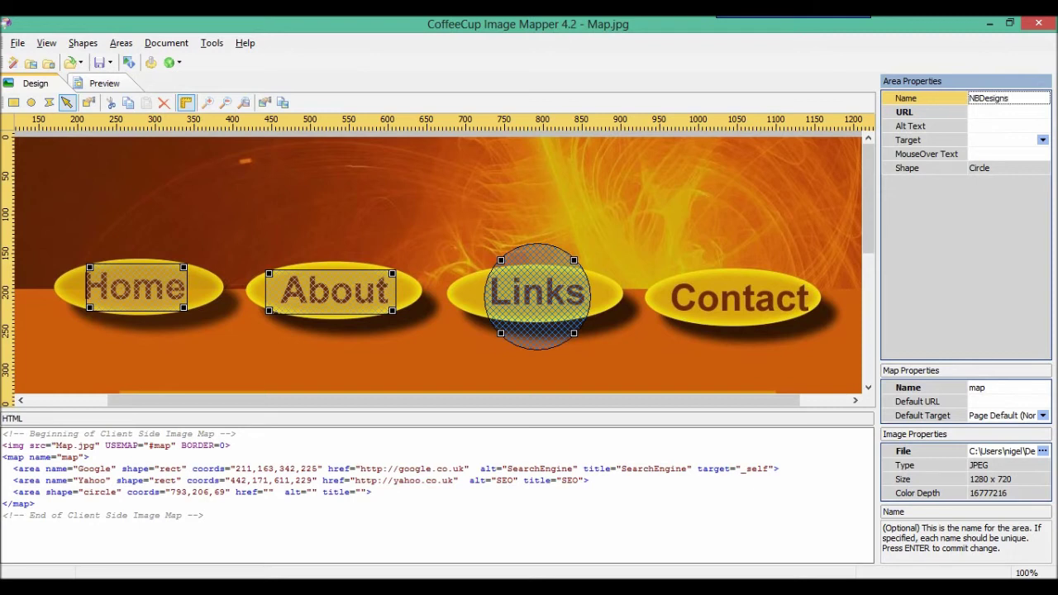
click(1019, 114)
text(h)
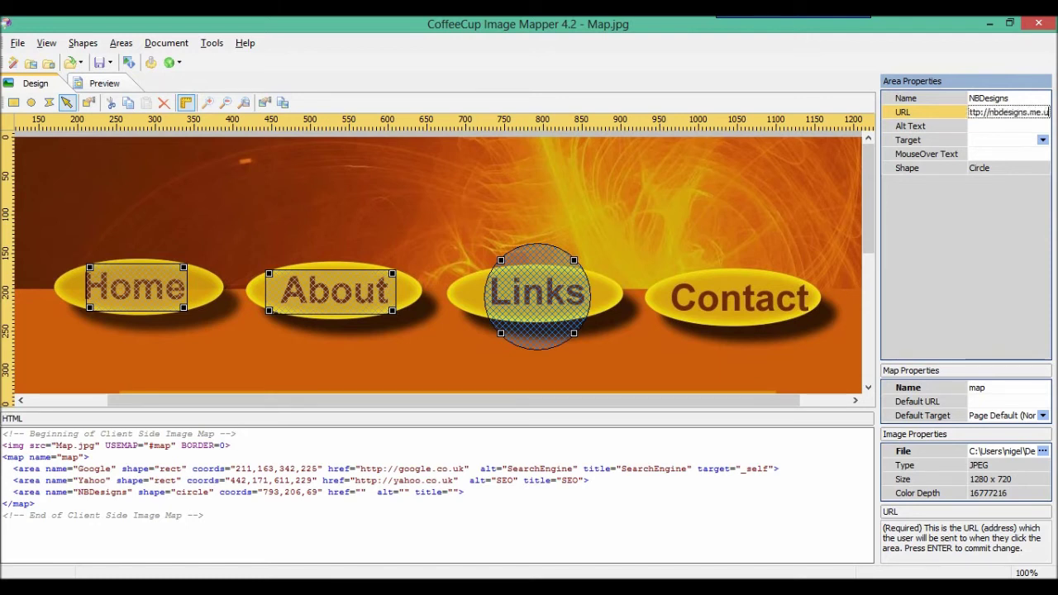
text(k)
Set alt text MySite, target Same Frame (_self), and mouseover text WebSite
click(1043, 126)
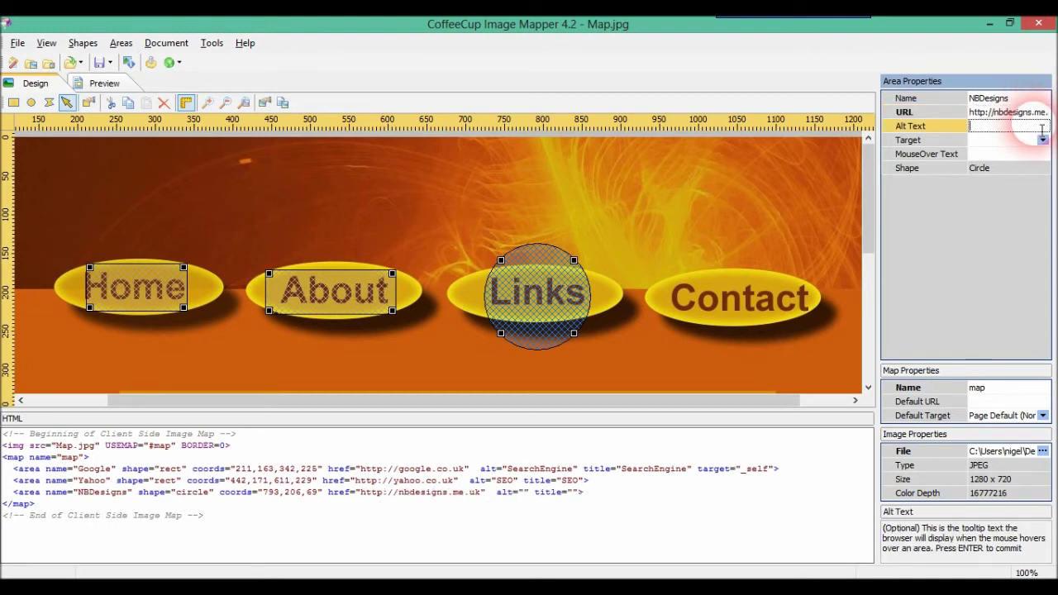
text(MySite)
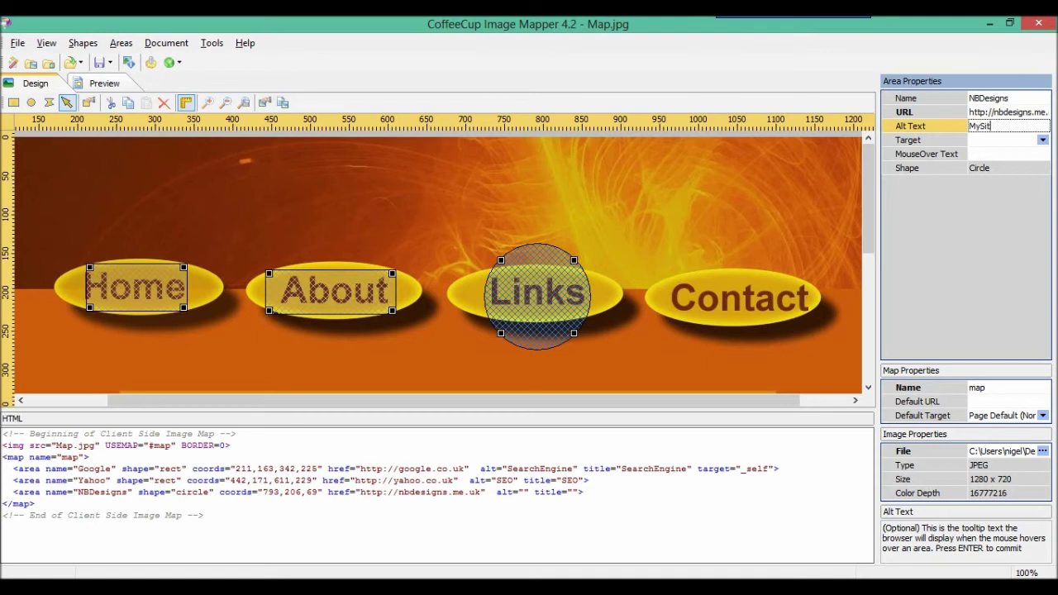
click(1043, 140)
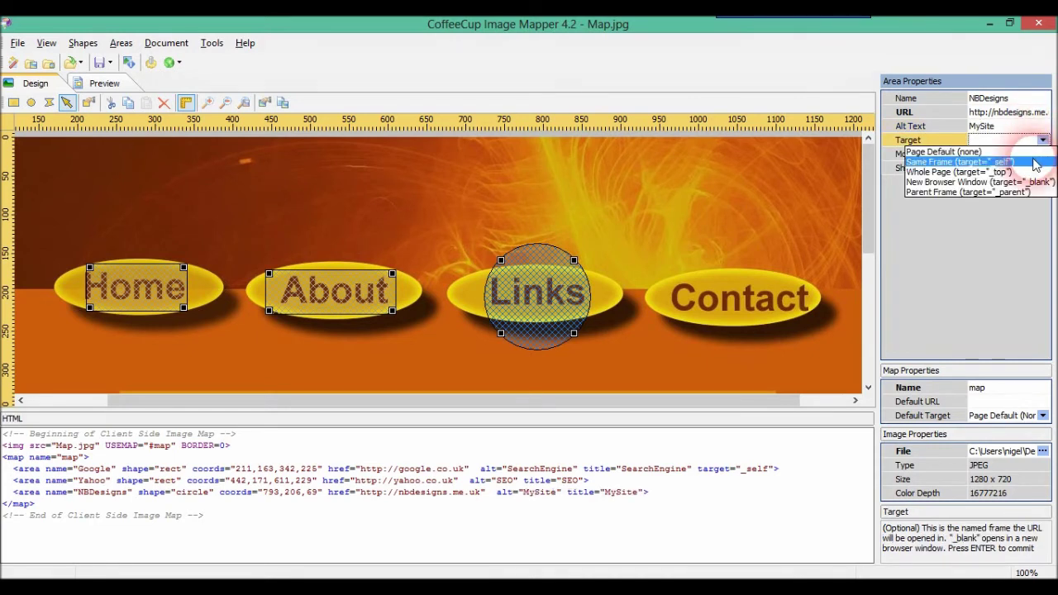
click(1029, 161)
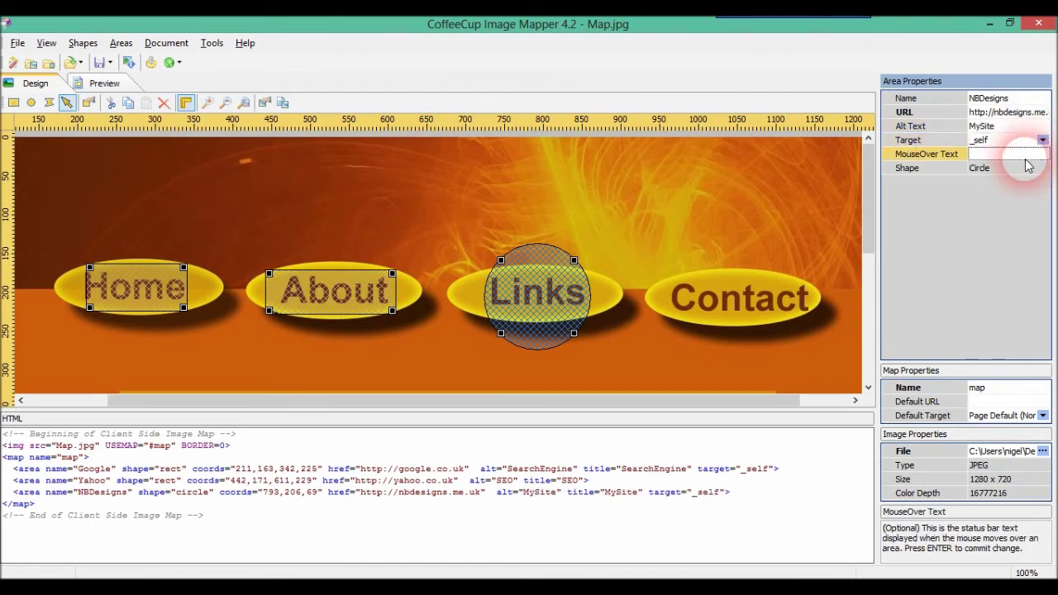
text(W)
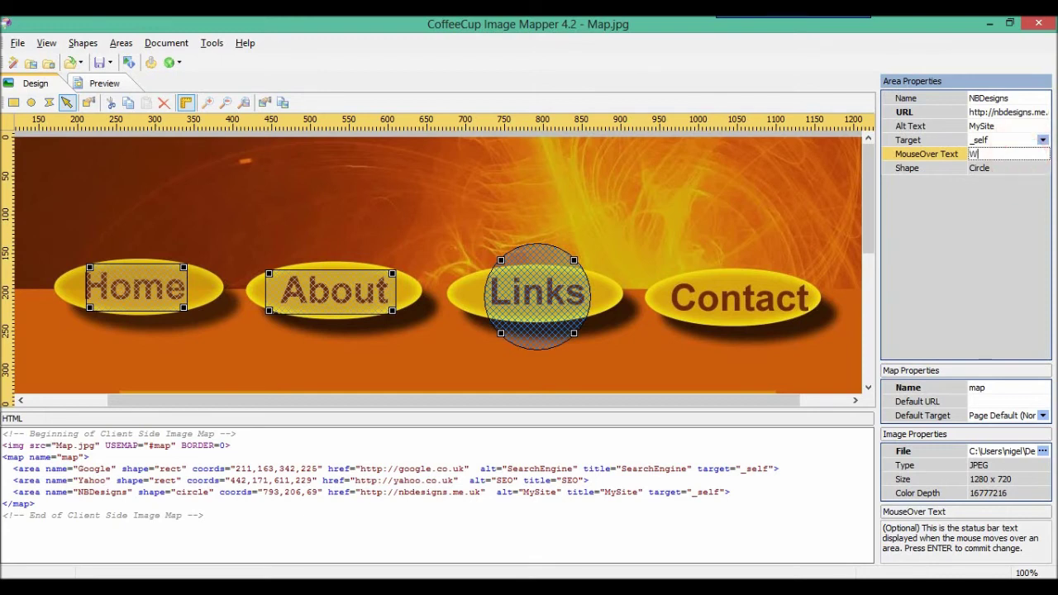
text(Ebe)
text(Sote)
key(BackSpace)
key(BackSpace)
key(BackSpace)
text(ite!)
Launch the map preview in the default browser (Google Chrome)
click(124, 84)
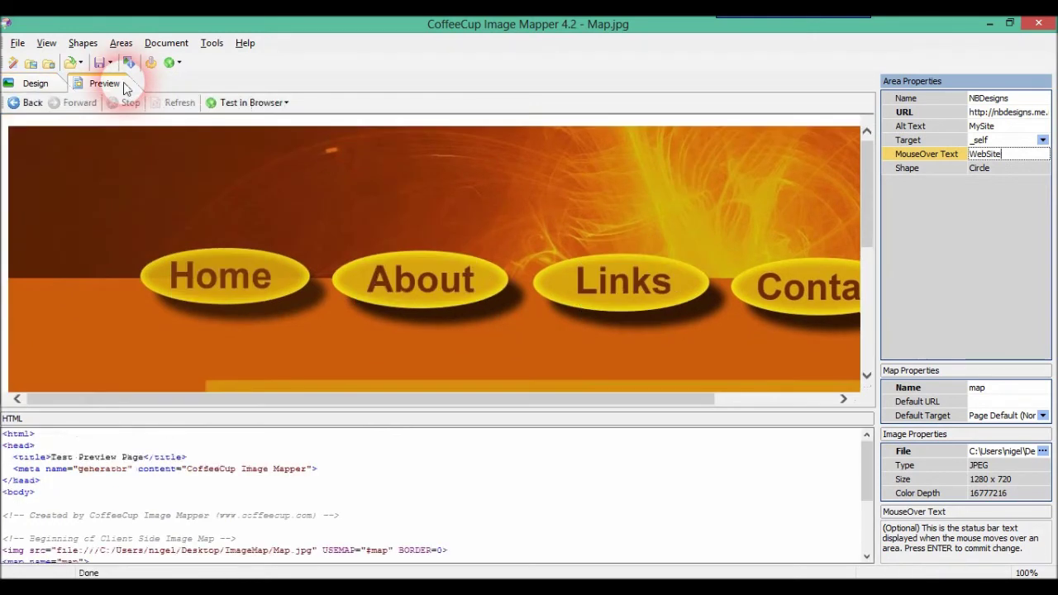
click(236, 103)
click(266, 121)
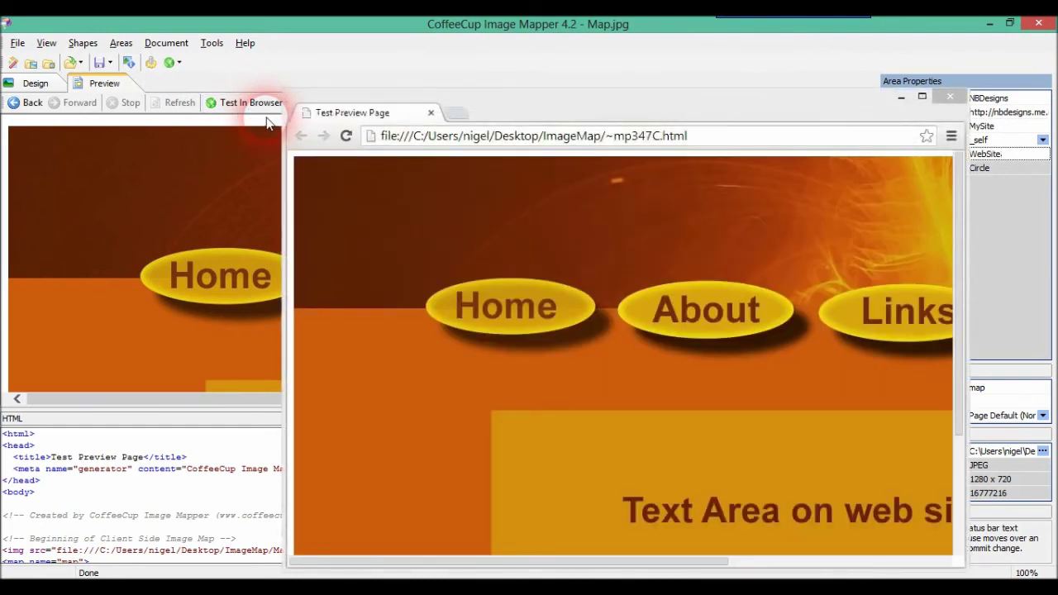
click(450, 256)
drag(662, 111, 551, 47)
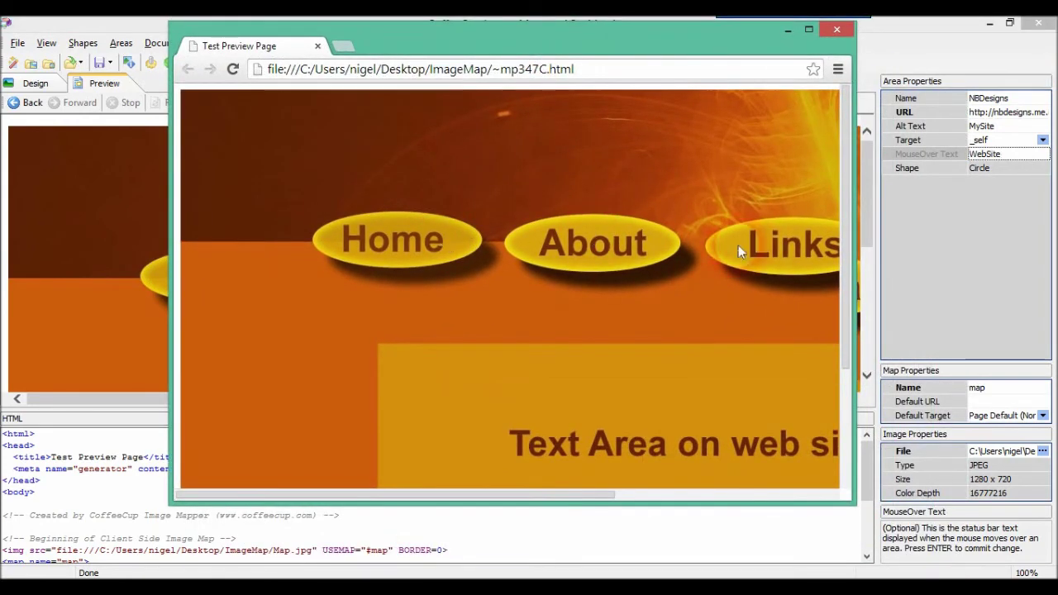
Check that Links, Home and About open nbdesigns.me.uk, Google and Yahoo, then minimise Chrome
click(761, 248)
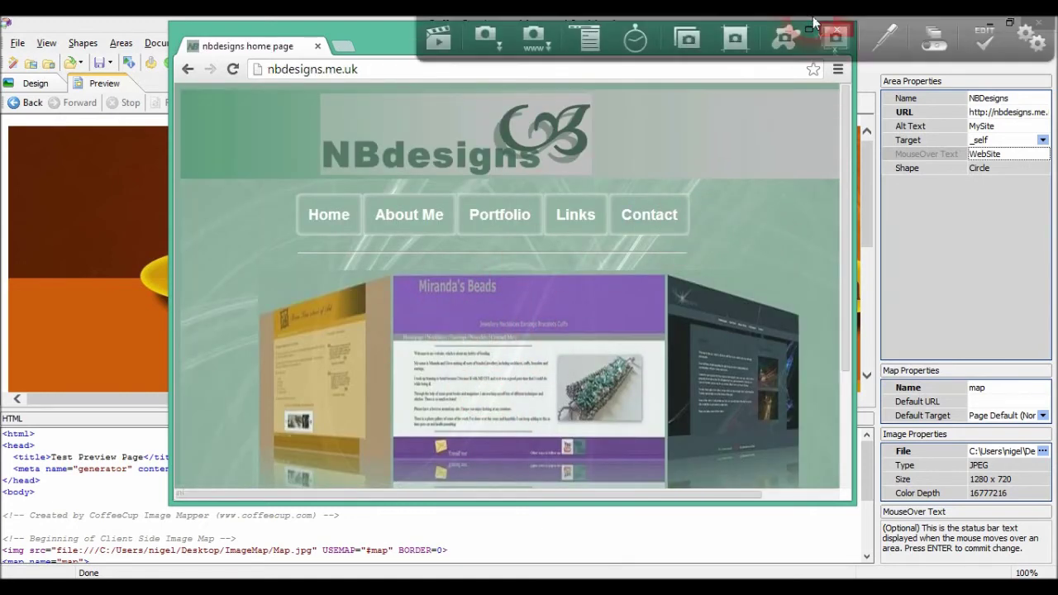
click(188, 68)
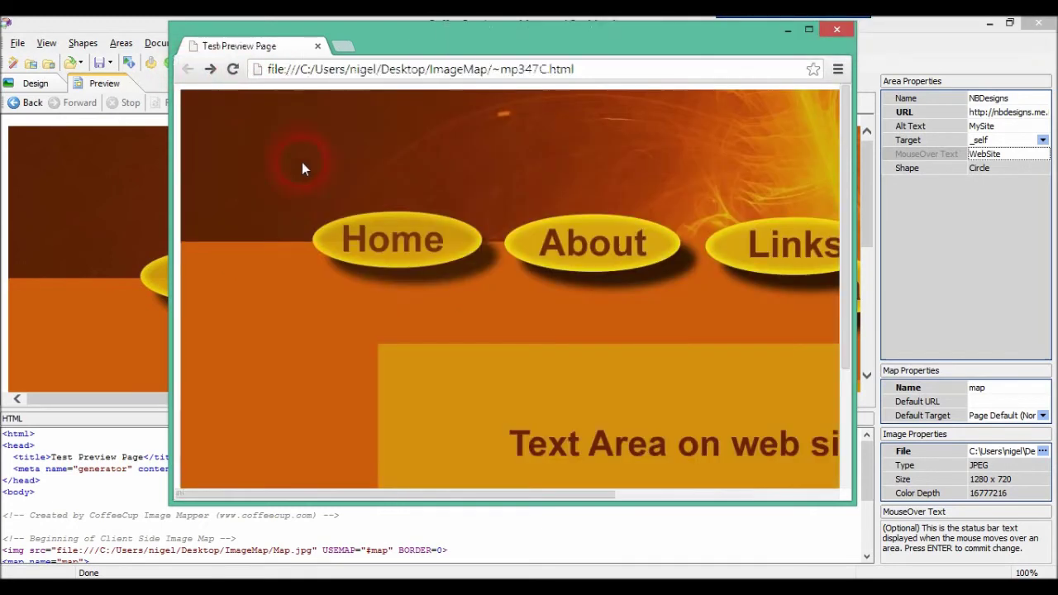
click(399, 225)
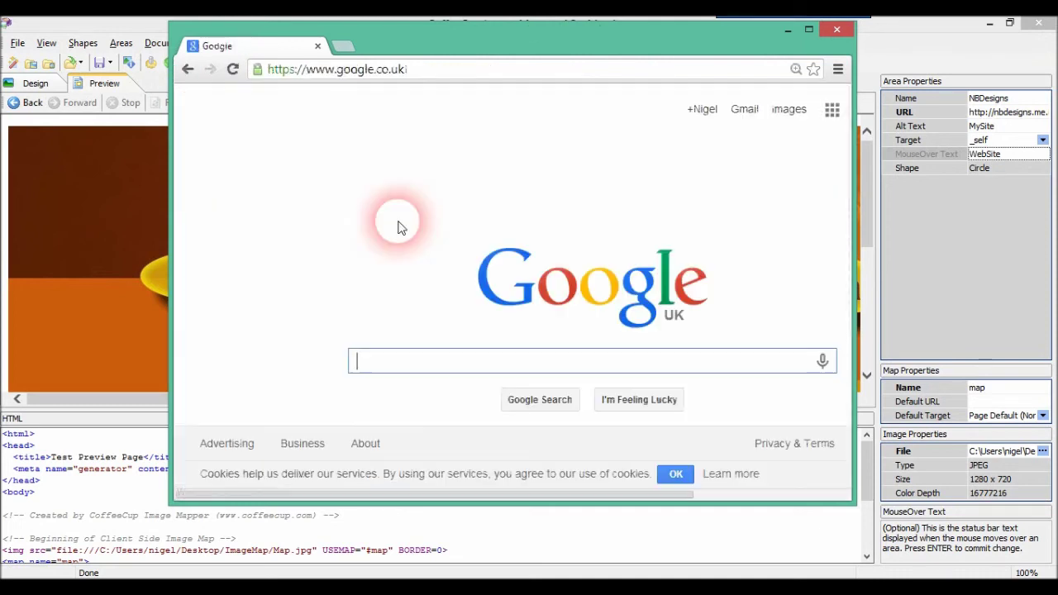
click(188, 68)
click(543, 235)
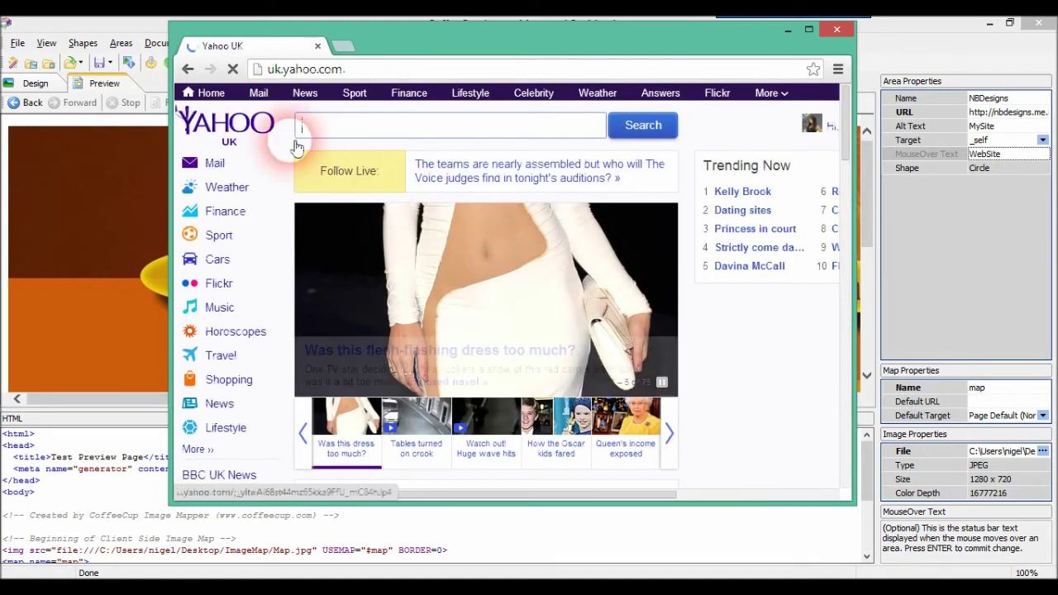
click(188, 69)
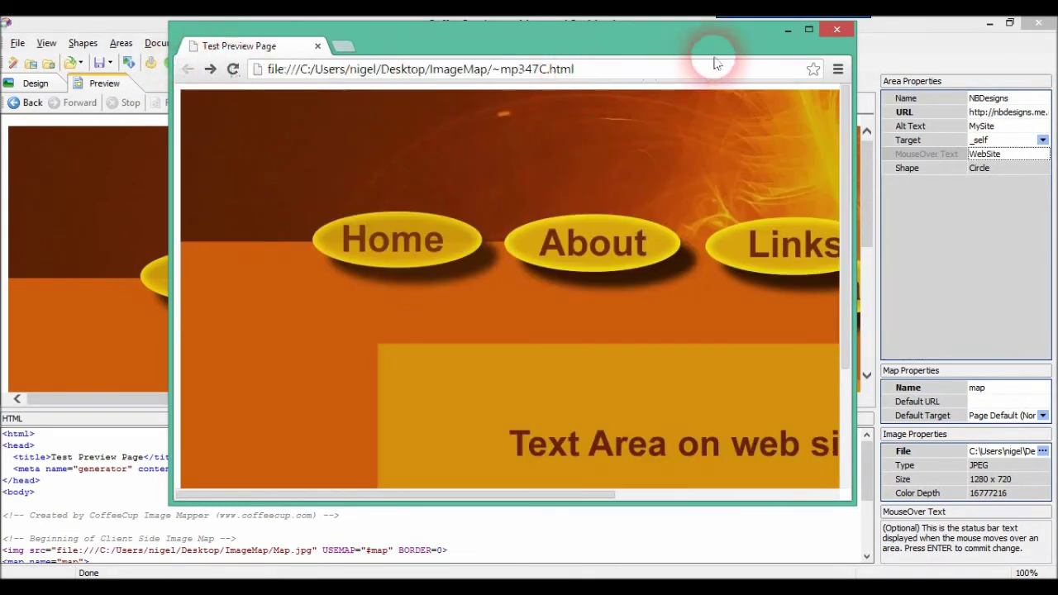
click(791, 31)
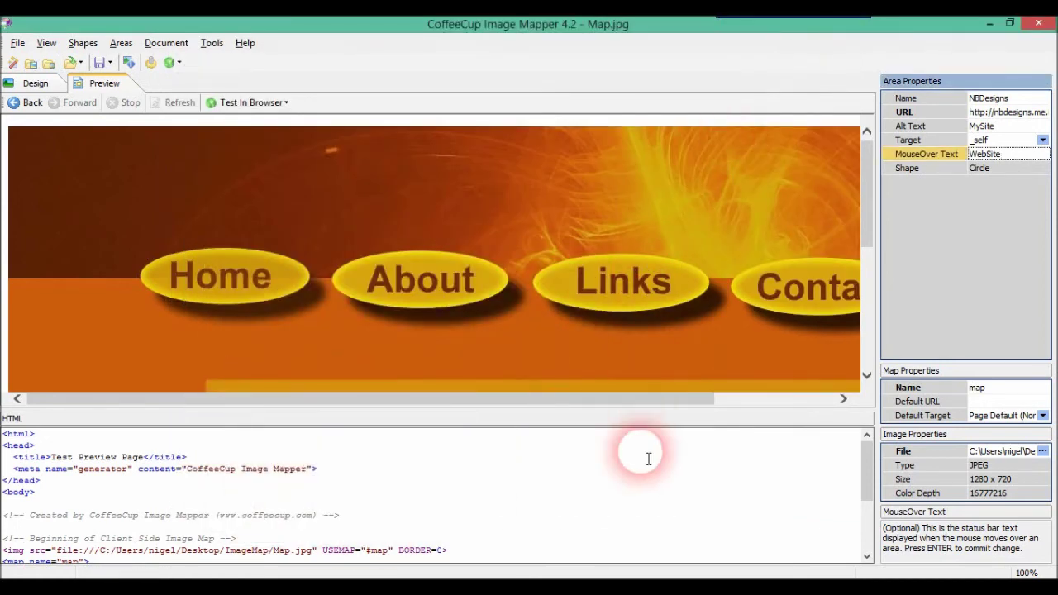
drag(871, 474, 871, 483)
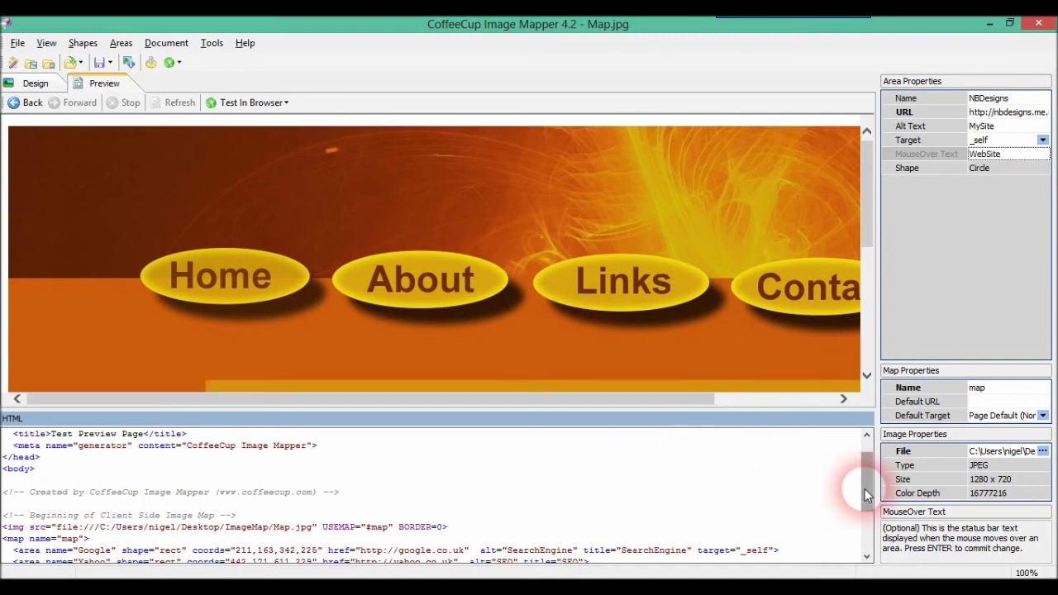
mouse_move(864, 496)
mouse_down()
mouse_move(874, 522)
mouse_move(868, 486)
mouse_move(871, 496)
mouse_up()
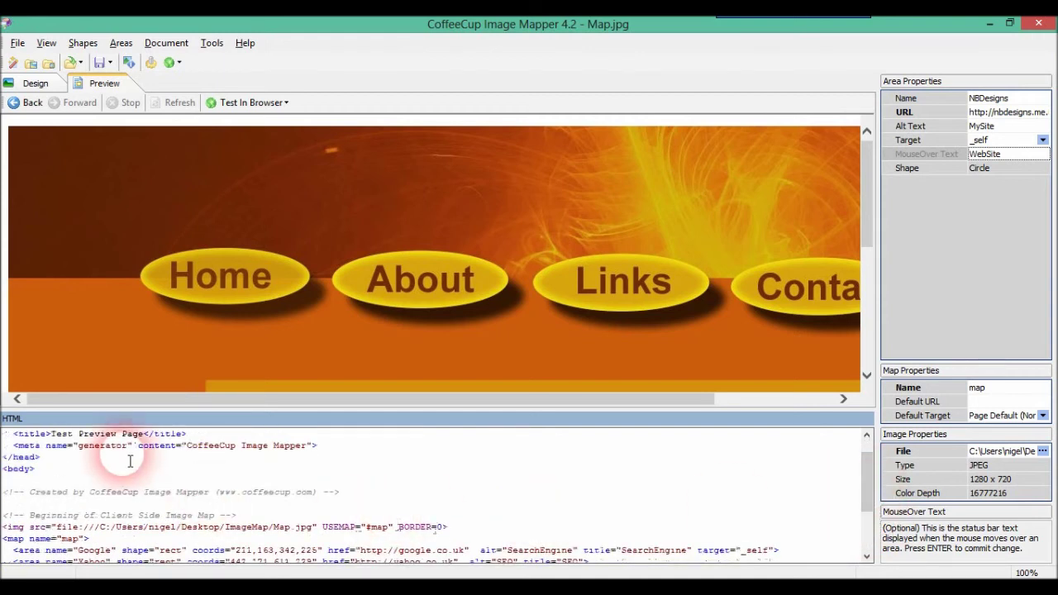
click(16, 43)
click(55, 165)
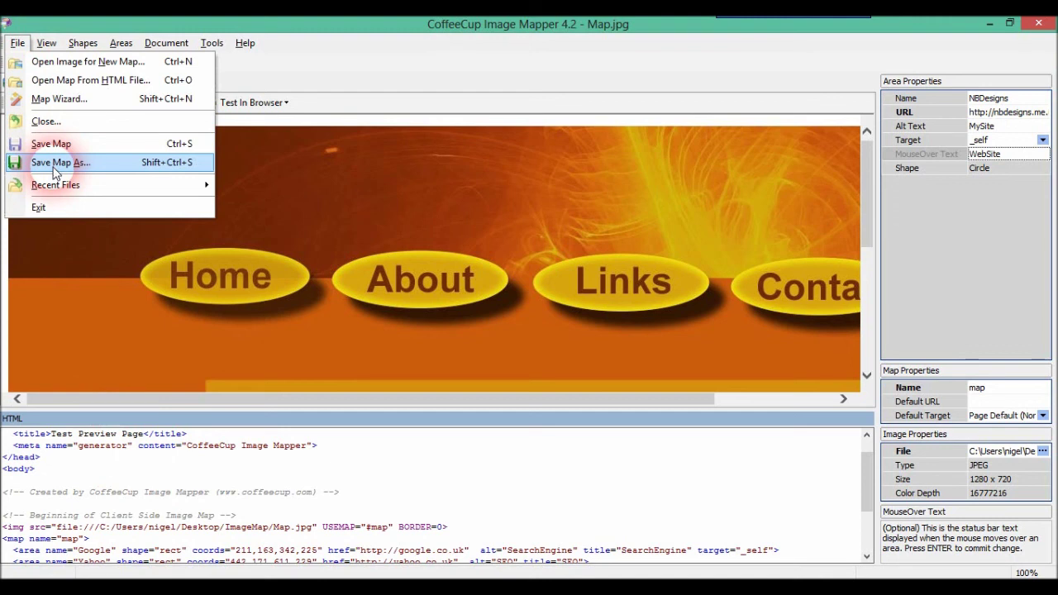
click(396, 353)
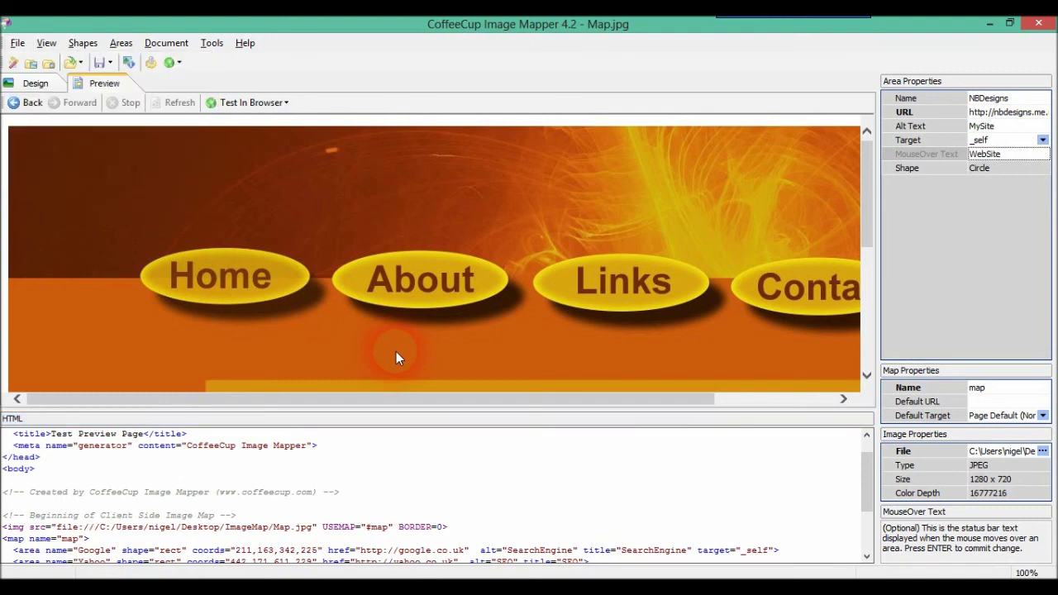
Select the HTML from the Map.jpg img tag to the End of Client Side Image Map comment for copying
right_click(396, 358)
click(291, 234)
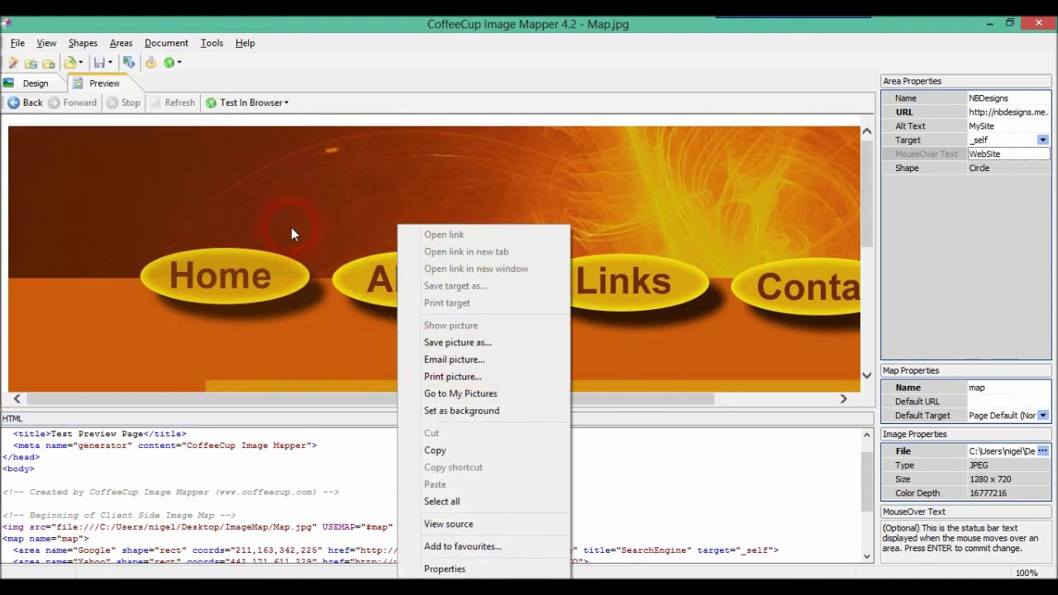
click(281, 216)
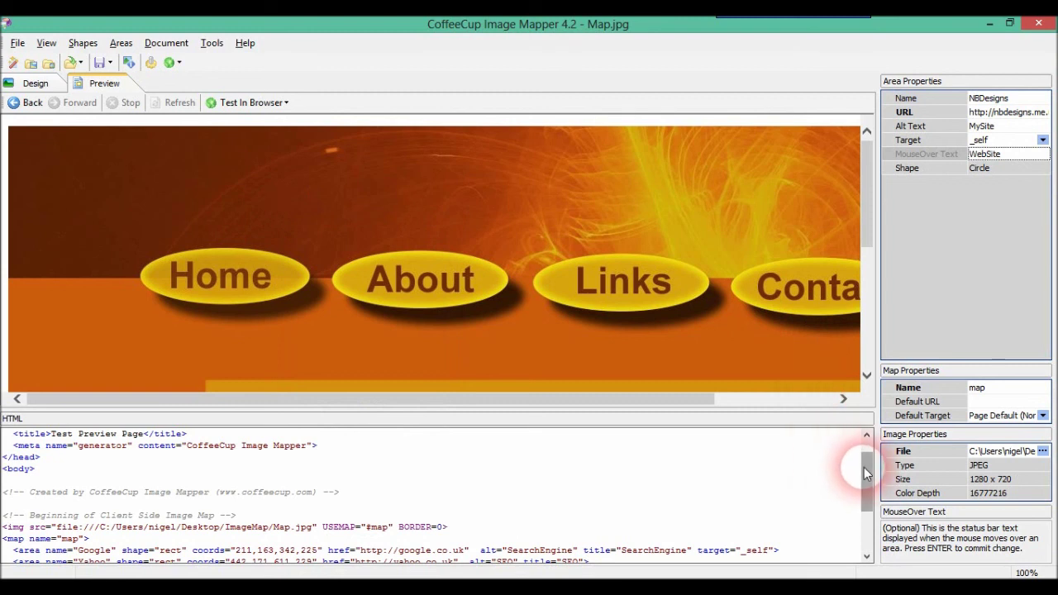
drag(864, 467, 871, 500)
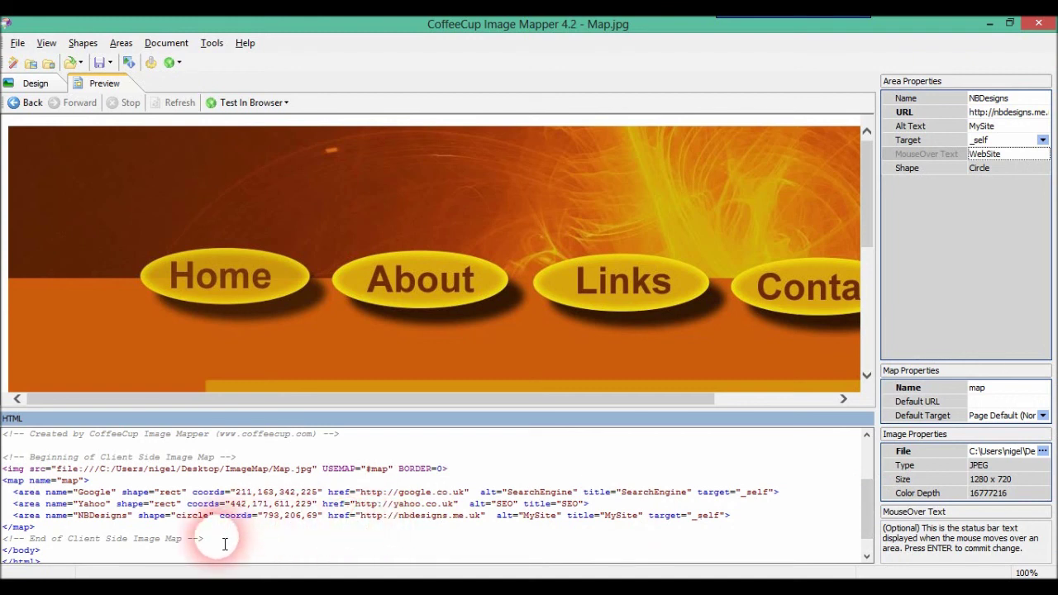
drag(224, 543, 5, 458)
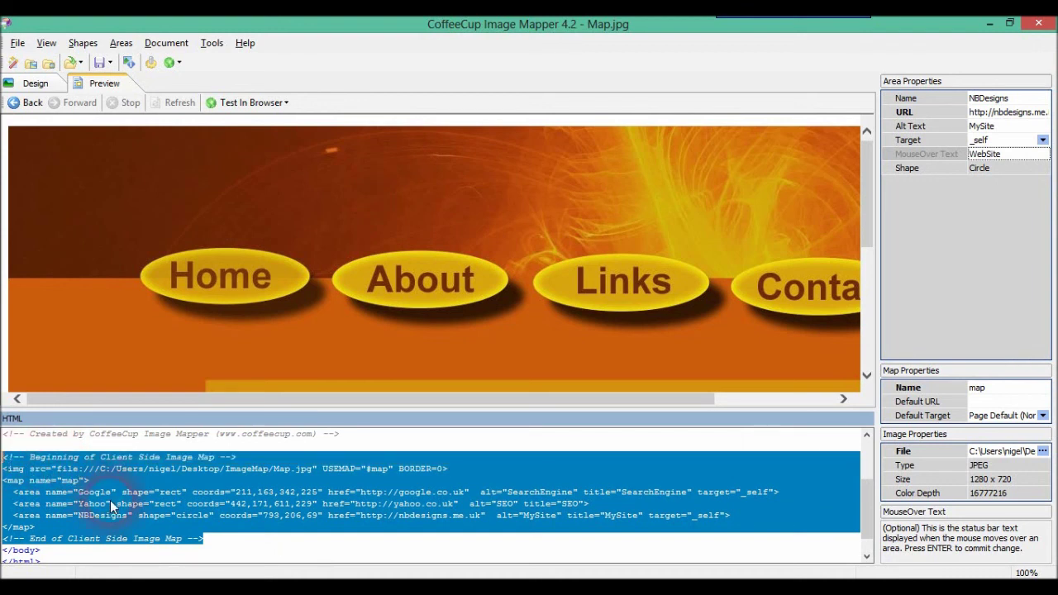
right_click(181, 496)
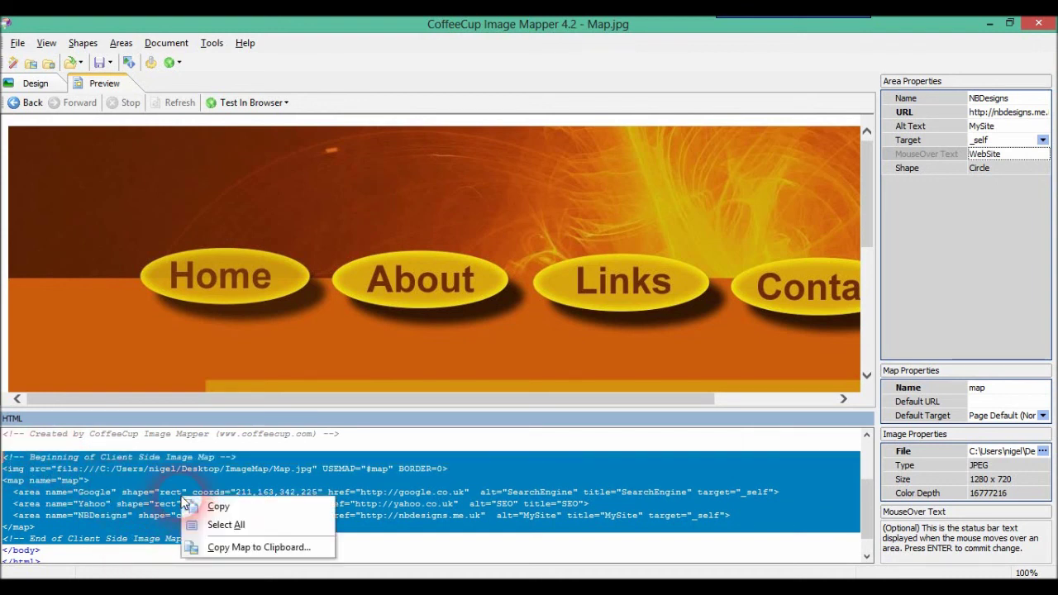